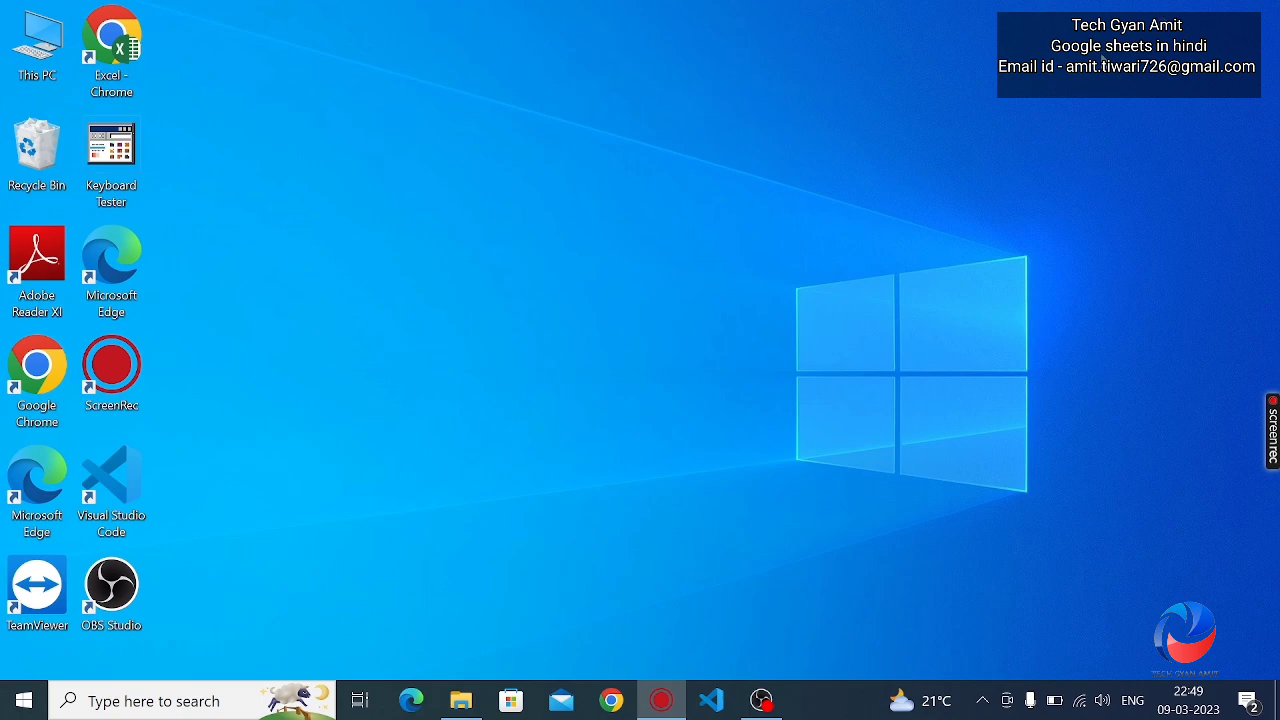
# Step: Briefly bring up OBS Studio, hide it, and return to the Hyperlink spreadsheet in Chrome
pyautogui.click(761, 700)
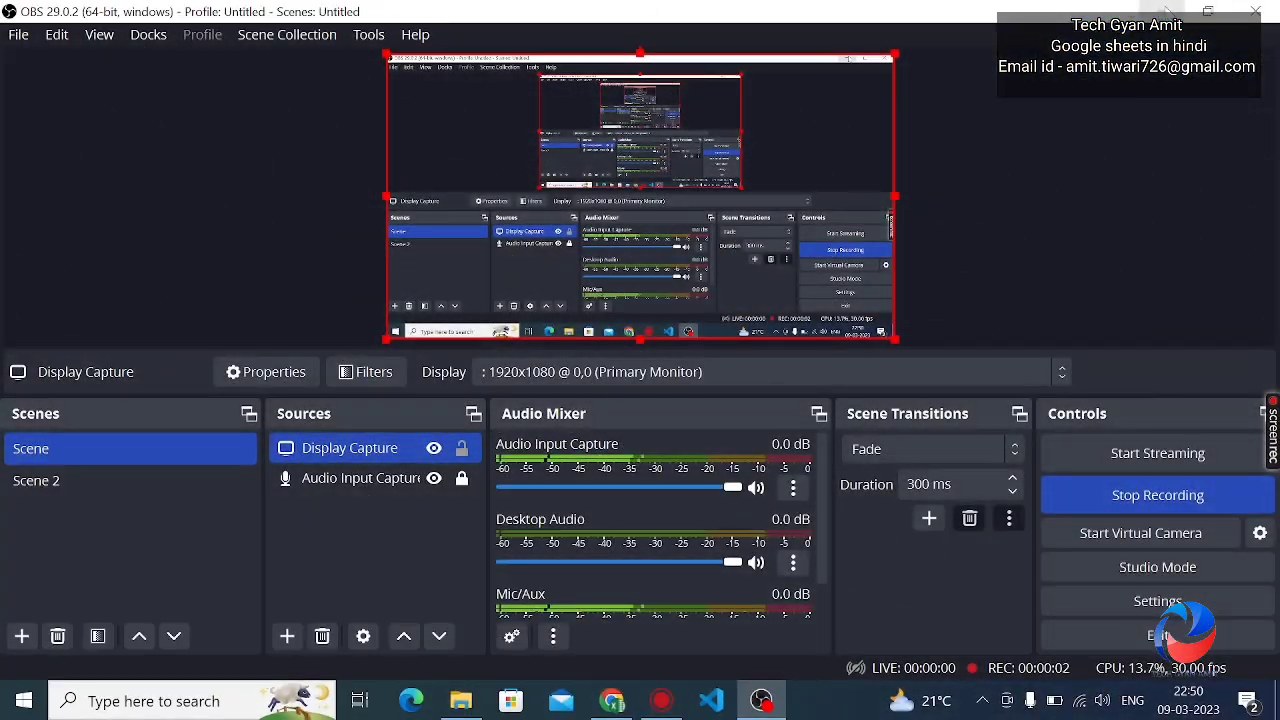
pyautogui.click(1166, 12)
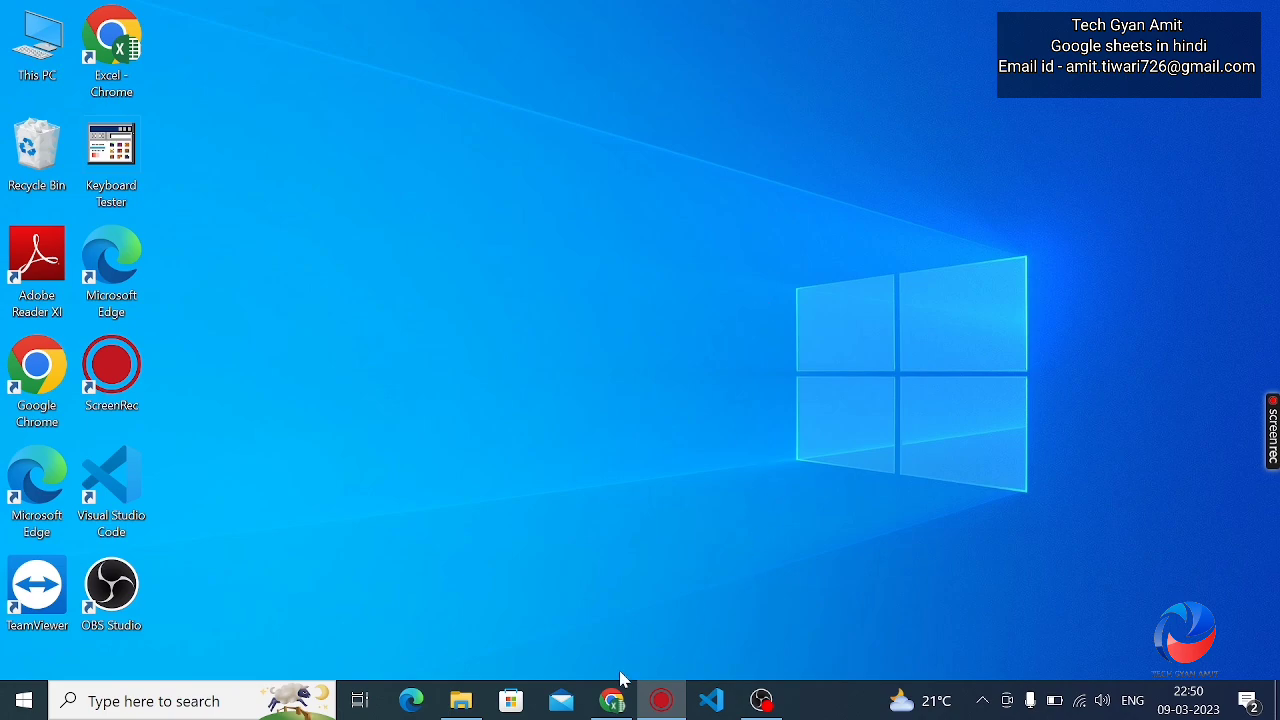
pyautogui.click(612, 702)
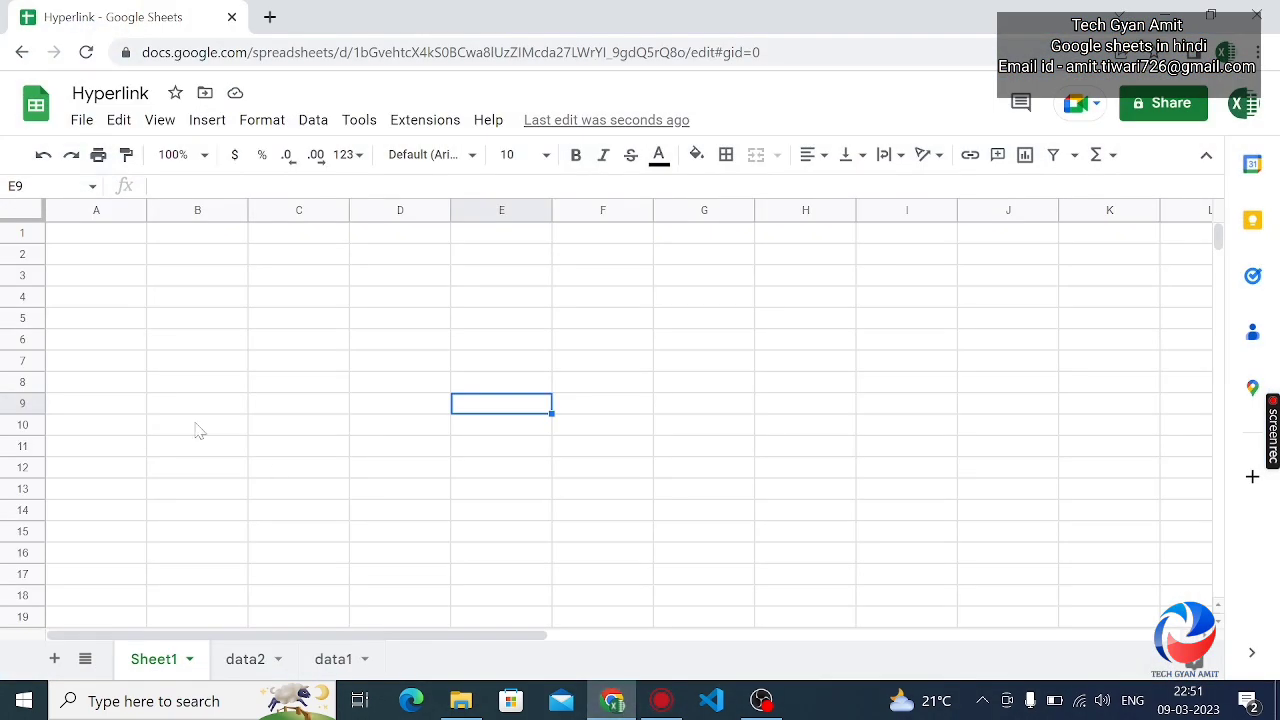
# Step: Enter 'Youtube' in C3 and open the insert-link dialog for that cell with Ctrl+K
pyautogui.click(346, 277)
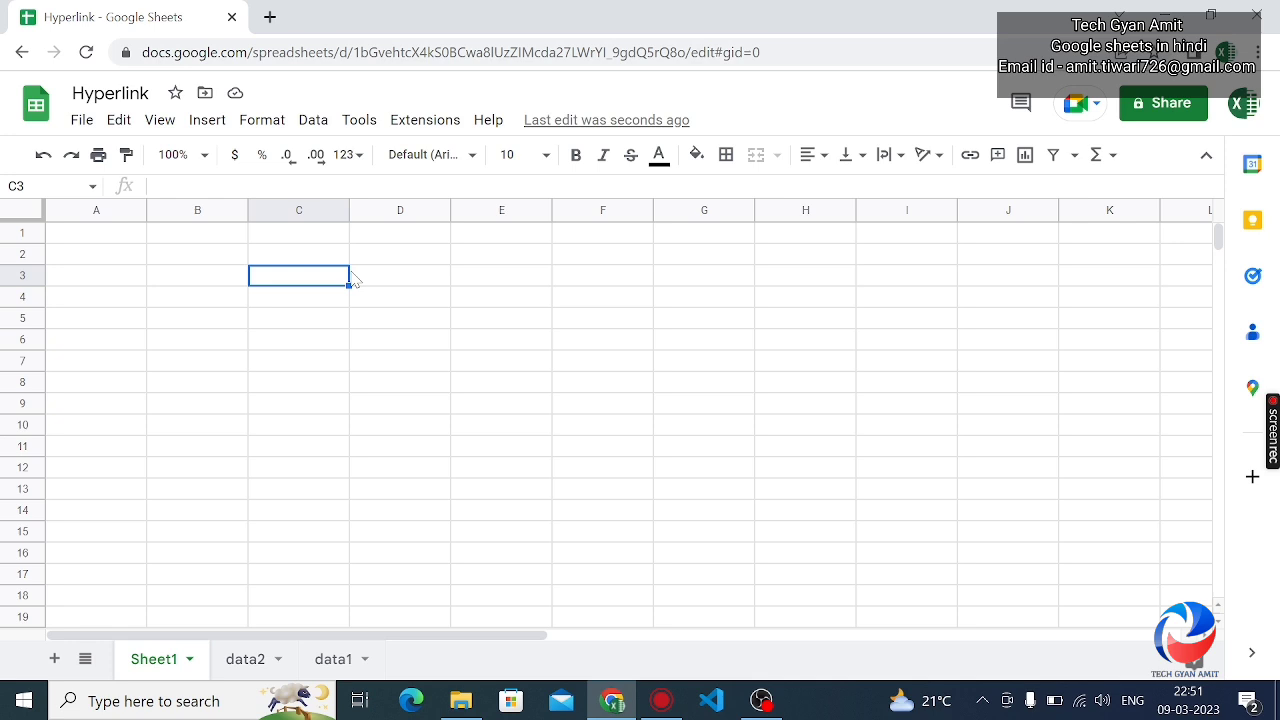
pyautogui.write('Youtube')
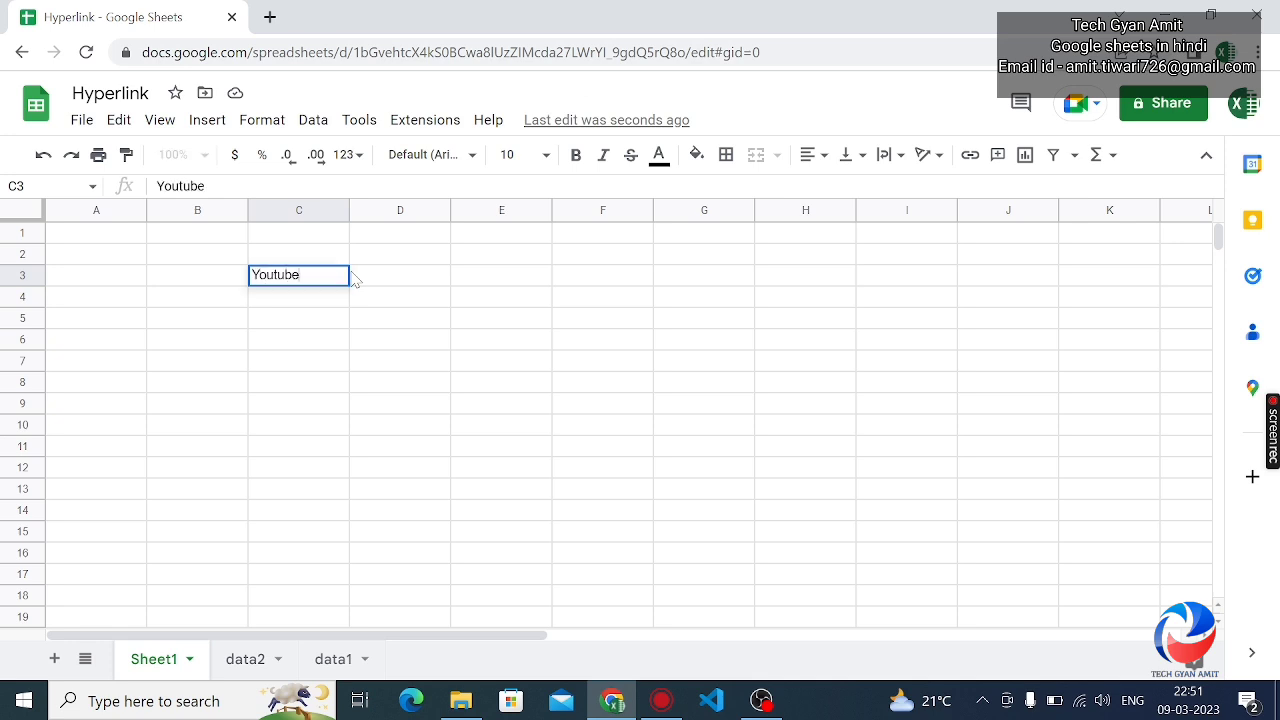
pyautogui.press('Return')
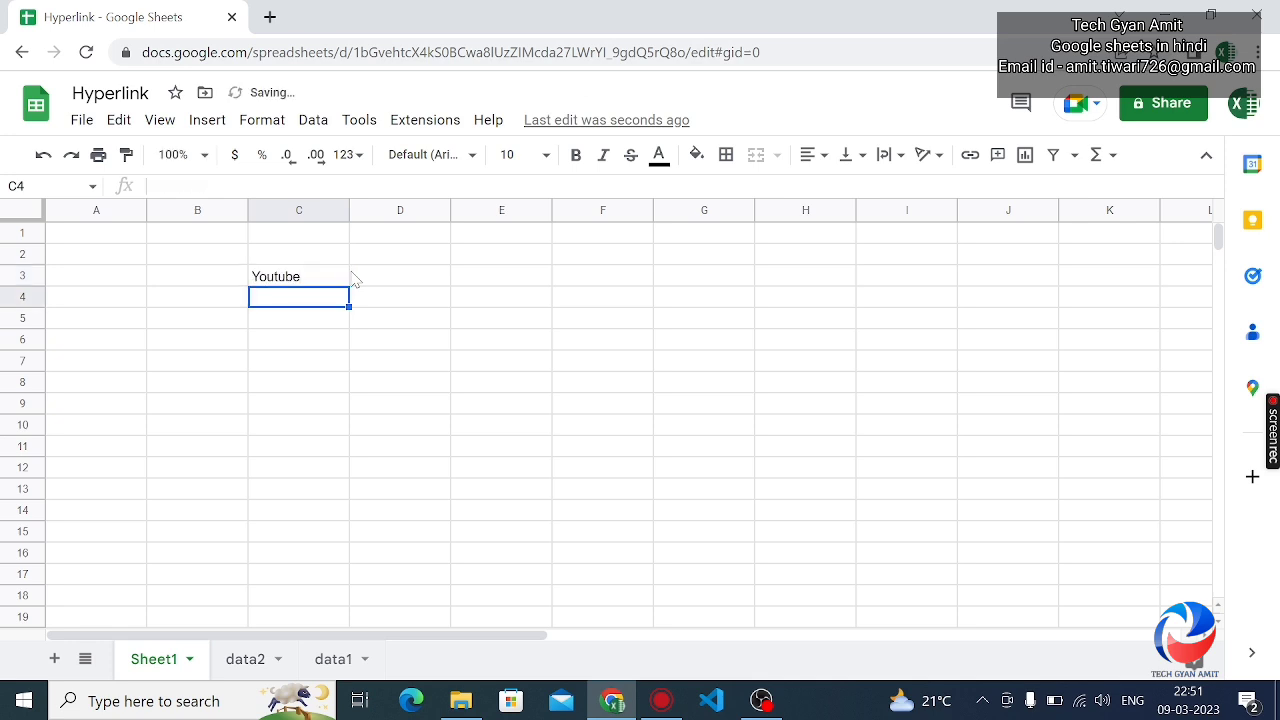
pyautogui.click(325, 283)
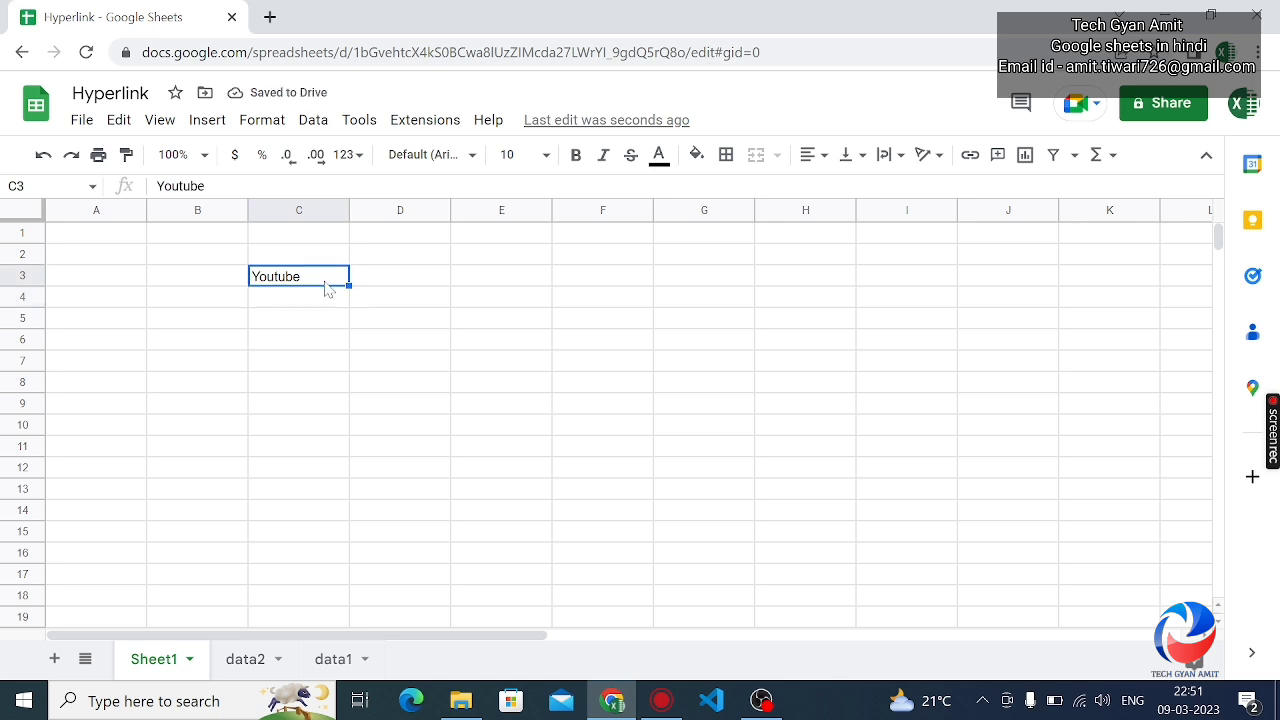
pyautogui.hotkey('ctrl', 'k')
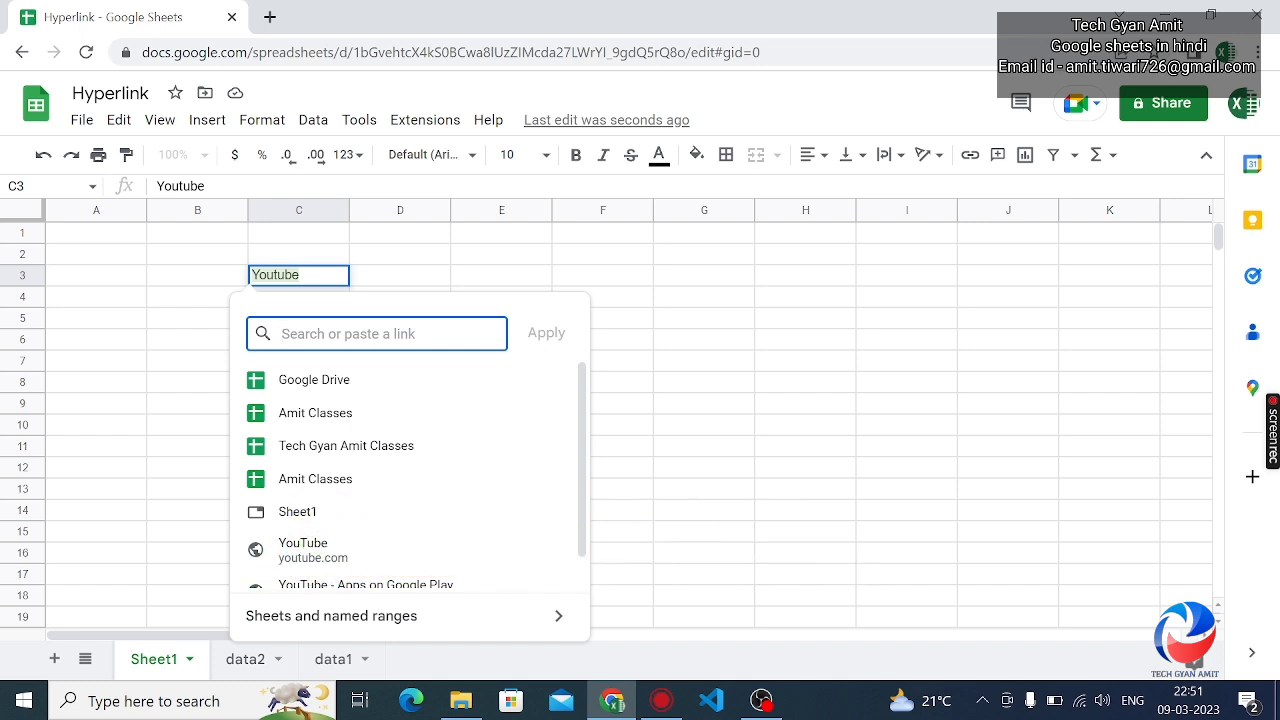
pyautogui.write('htpp')
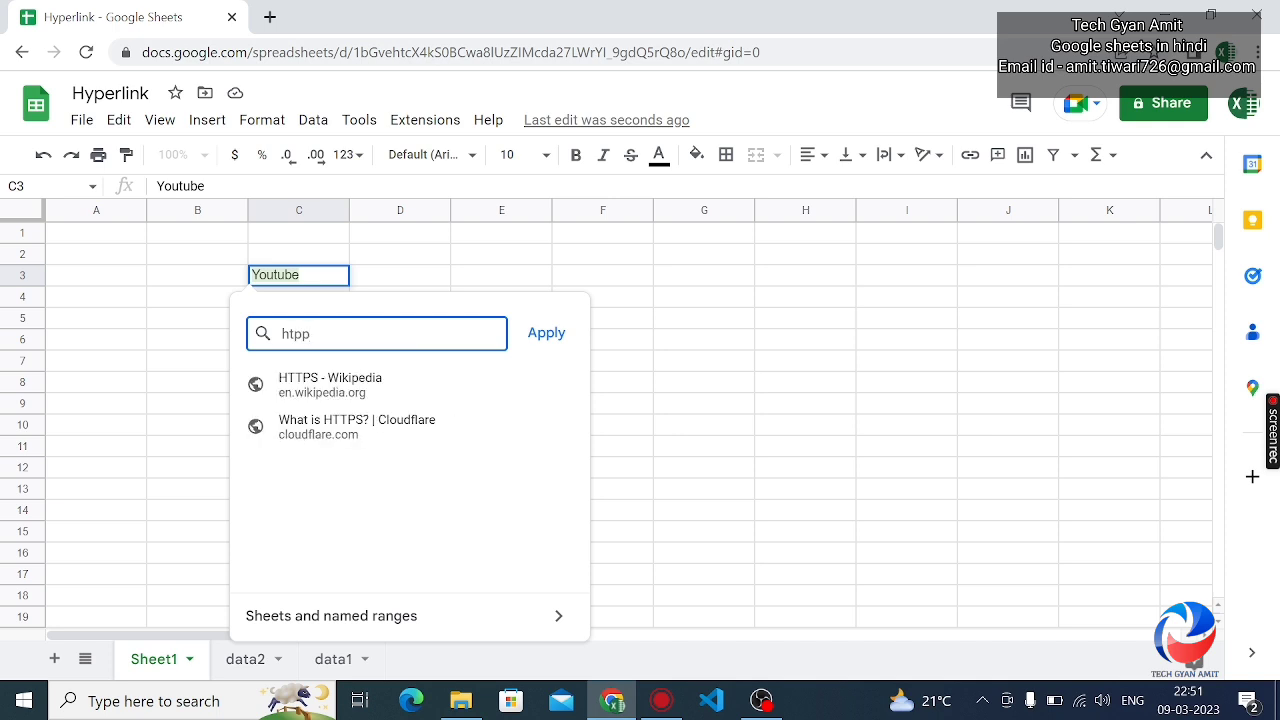
pyautogui.press('BackSpace')
pyautogui.press('BackSpace')
pyautogui.write('t')
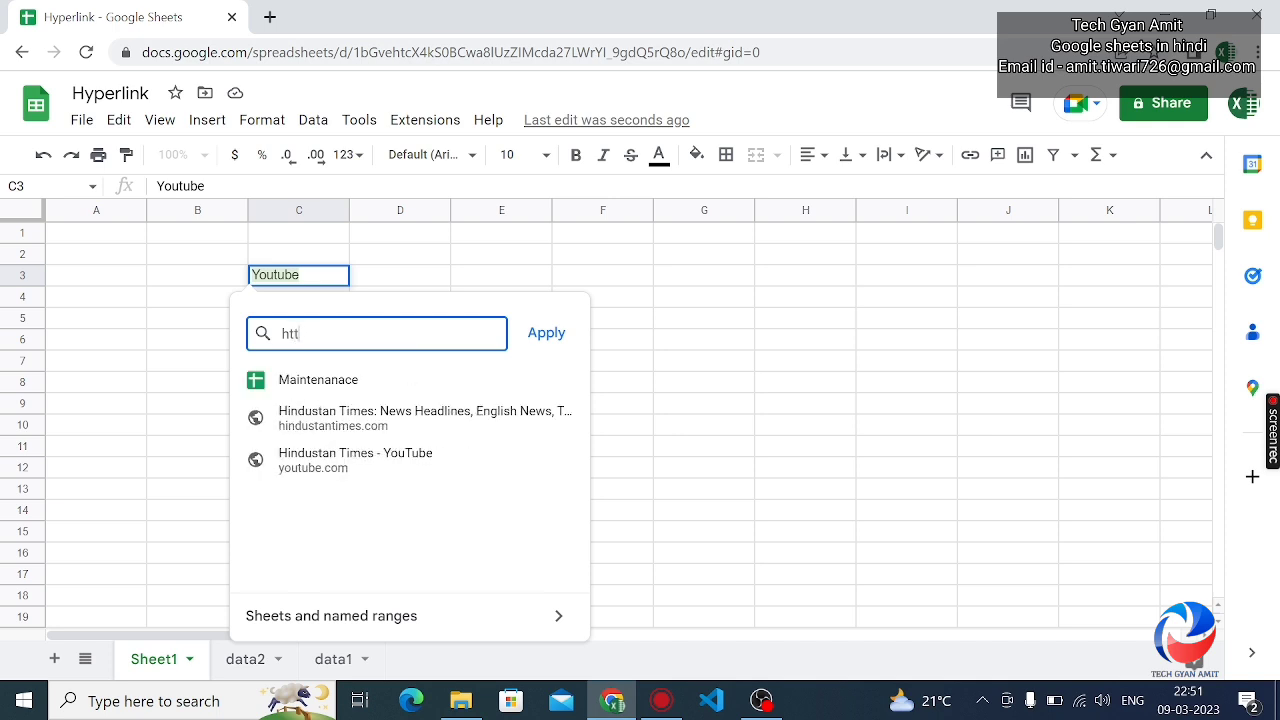
pyautogui.write('ps')
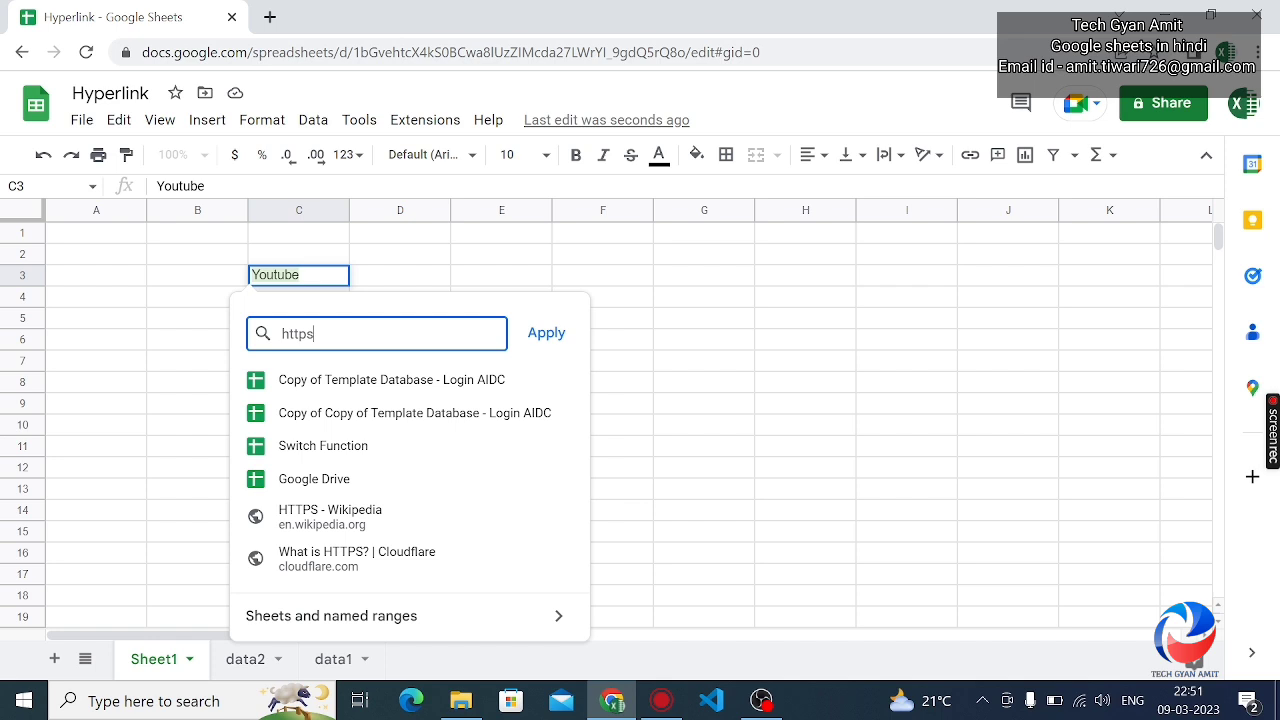
pyautogui.write(':')
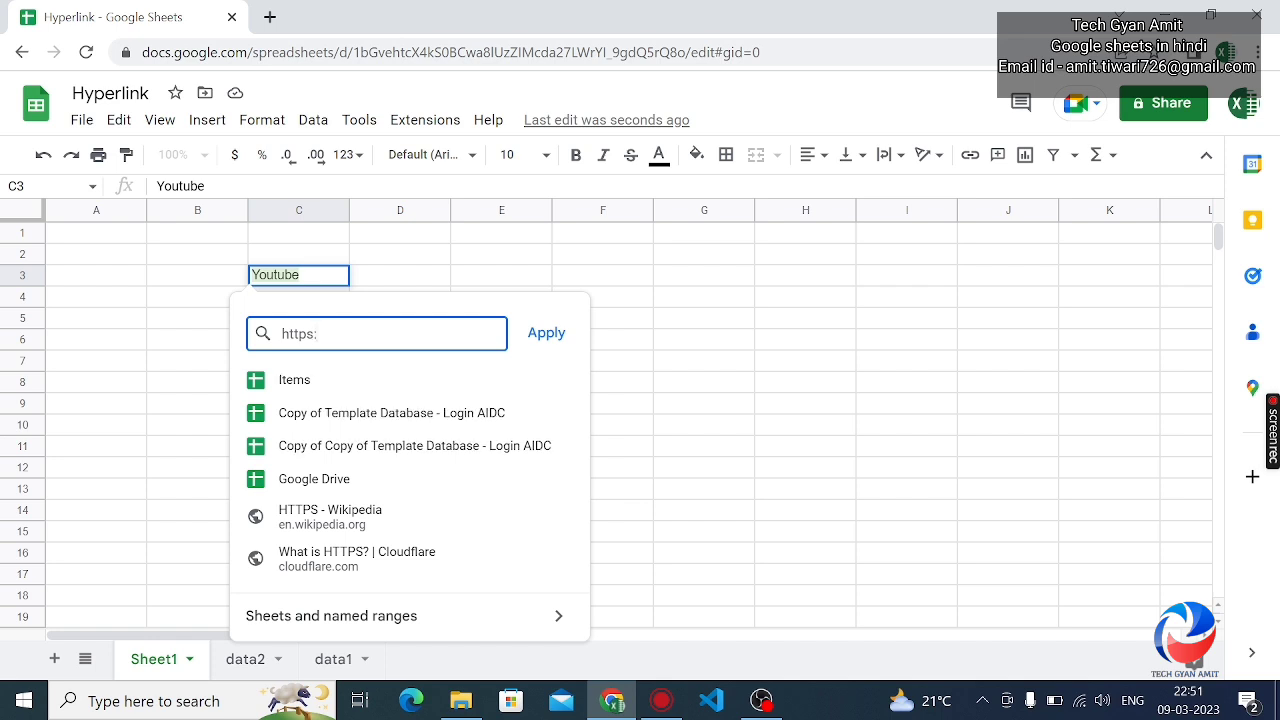
pyautogui.write('//w')
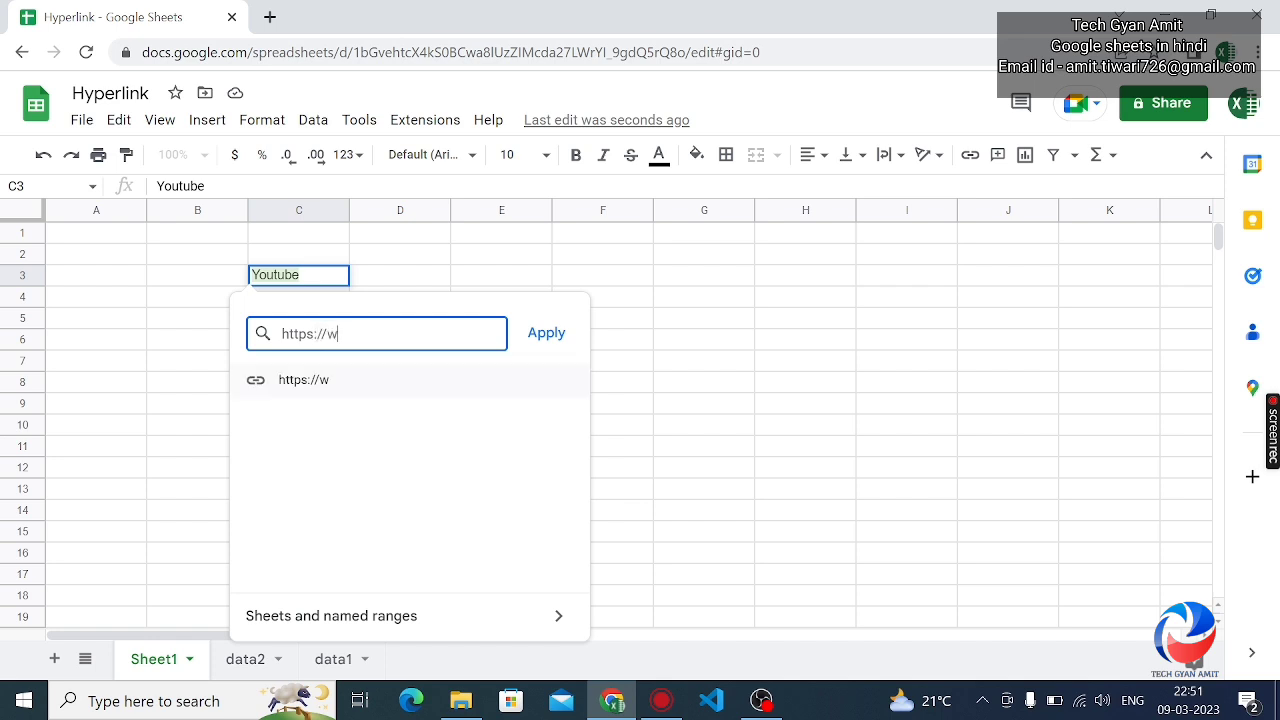
pyautogui.write('ww.y')
pyautogui.write('outube')
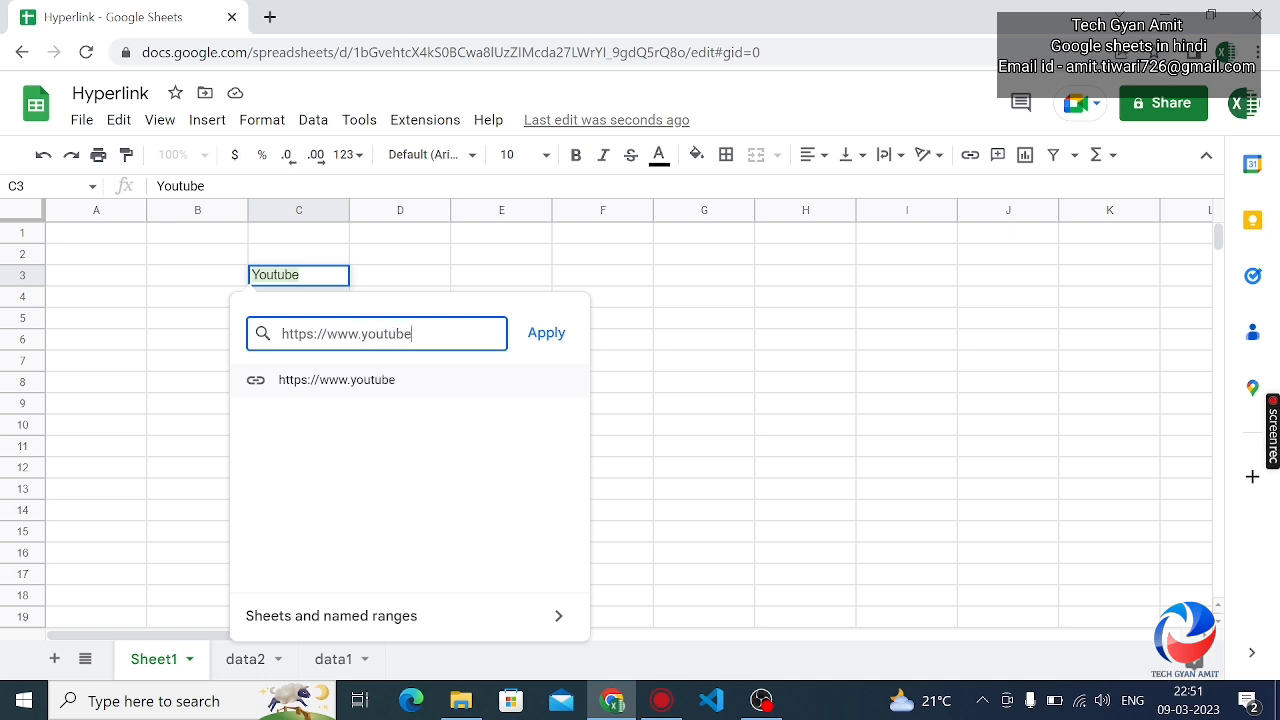
pyautogui.write('.com')
pyautogui.click(552, 345)
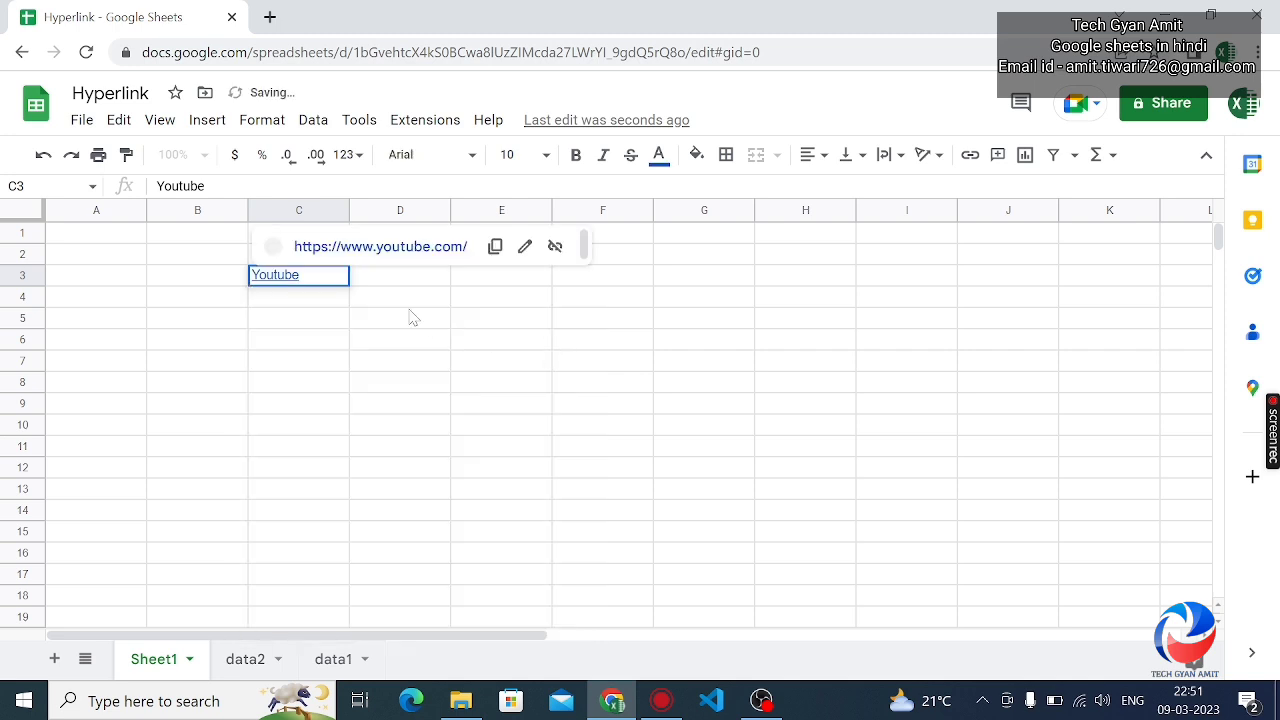
pyautogui.click(390, 247)
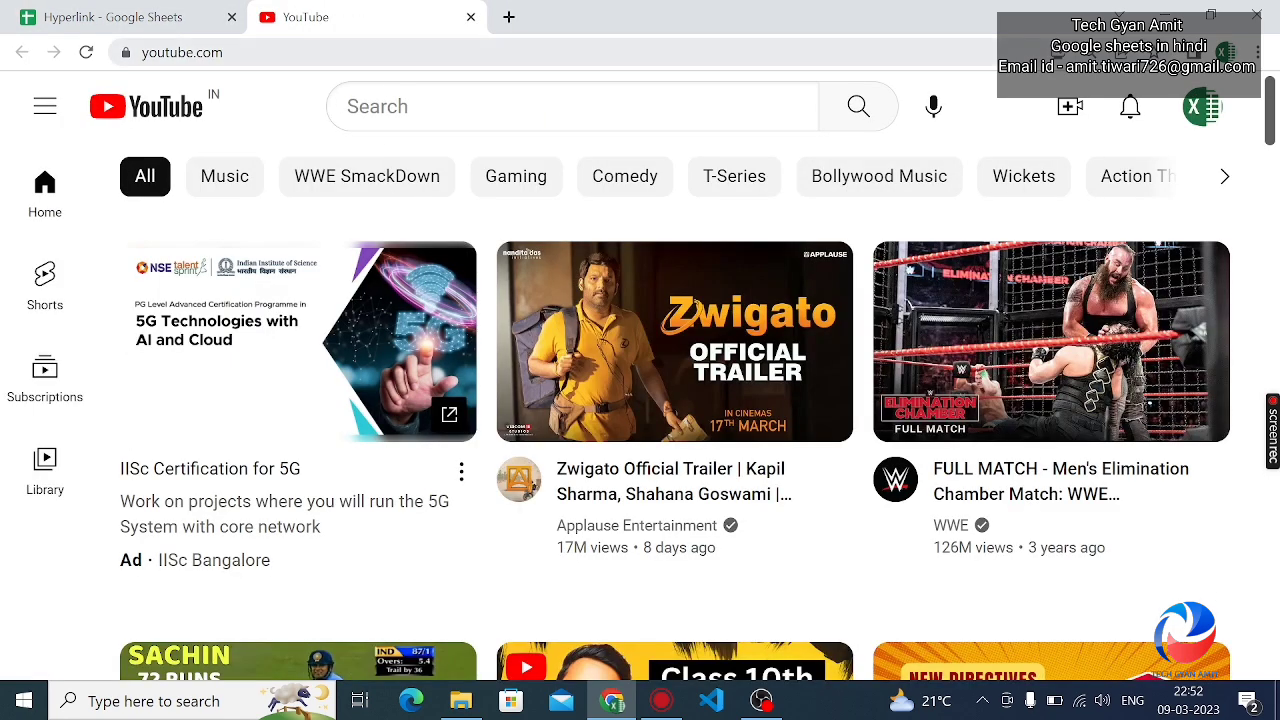
# Step: Close the YouTube browser tab to get back to the Hyperlink spreadsheet
pyautogui.click(471, 17)
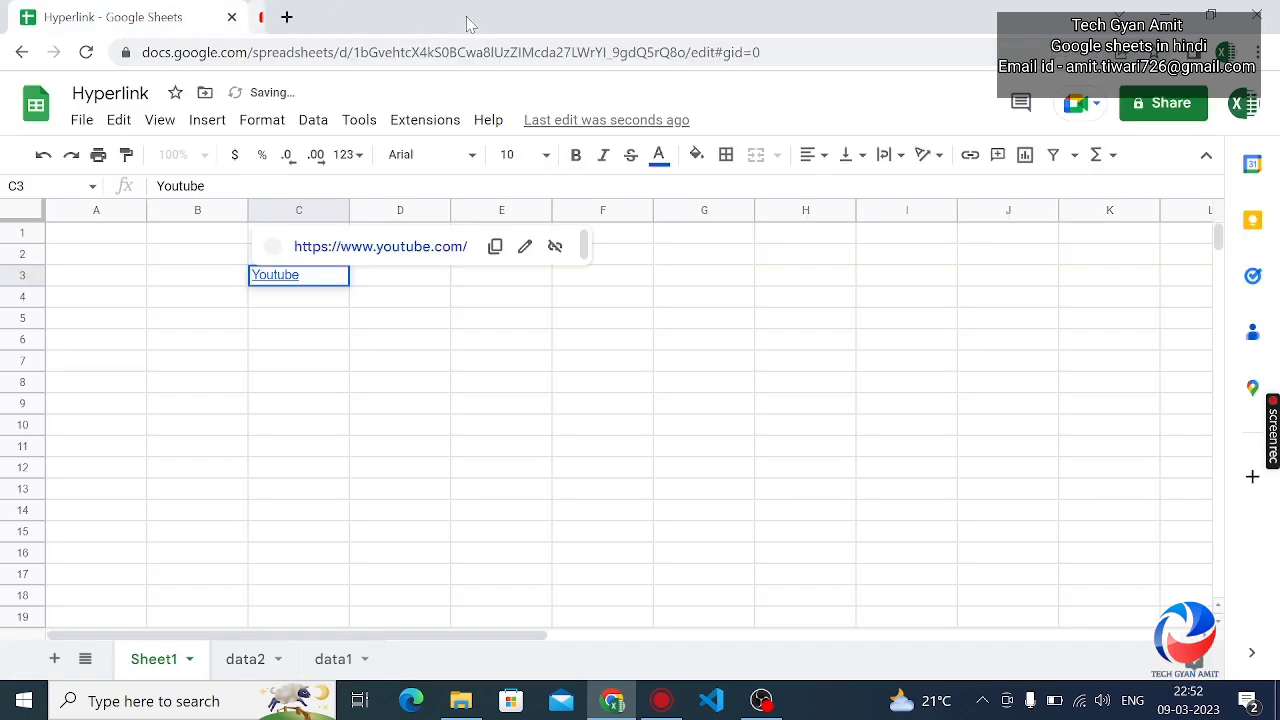
pyautogui.click(320, 348)
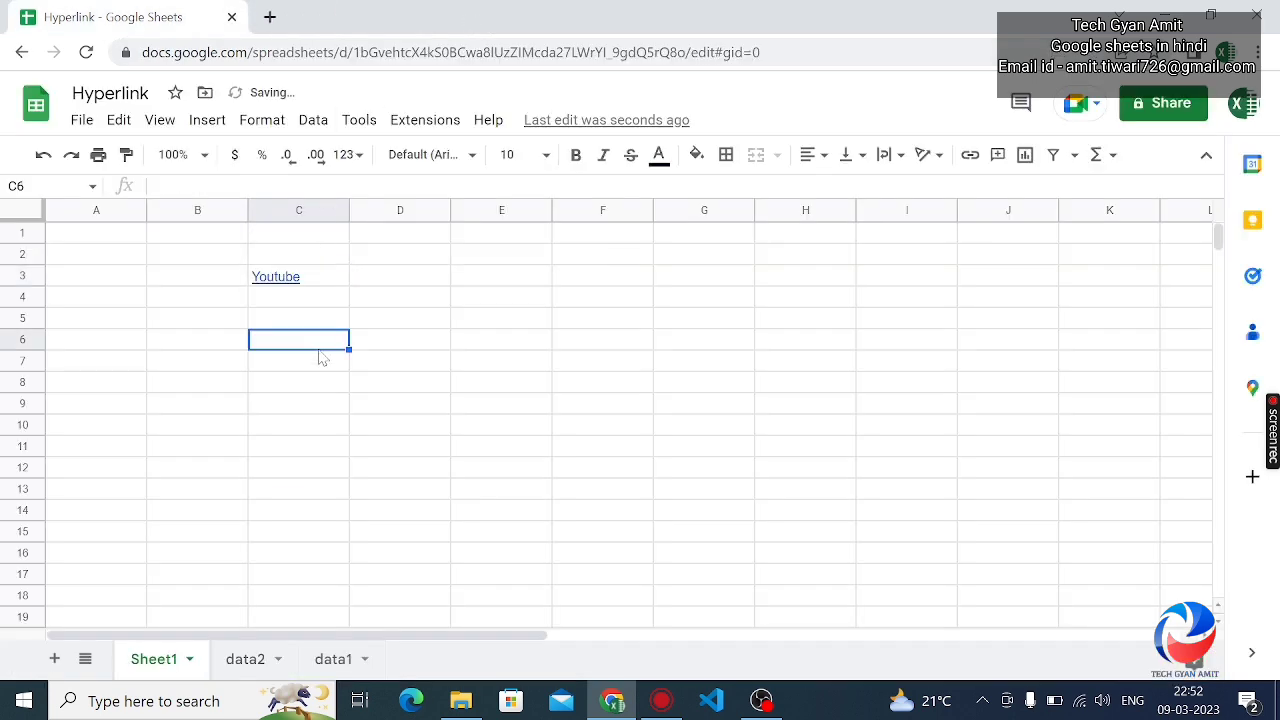
pyautogui.click(402, 282)
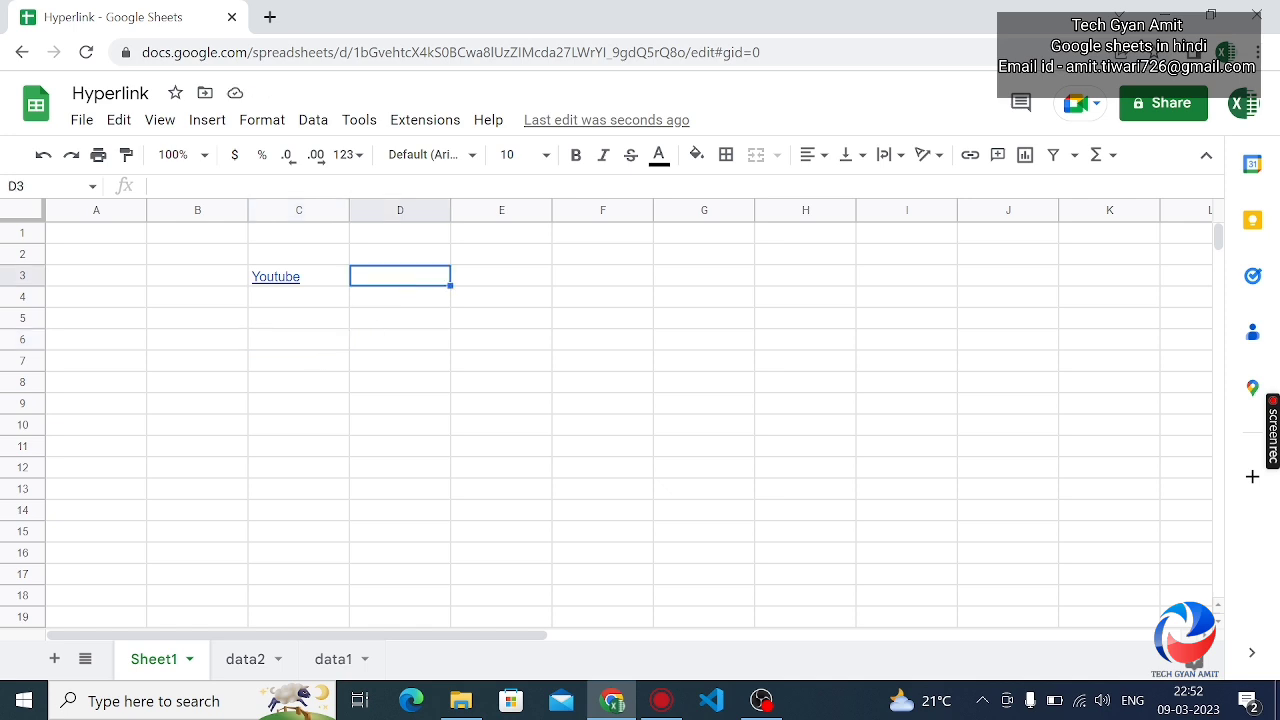
pyautogui.write('=Hyper')
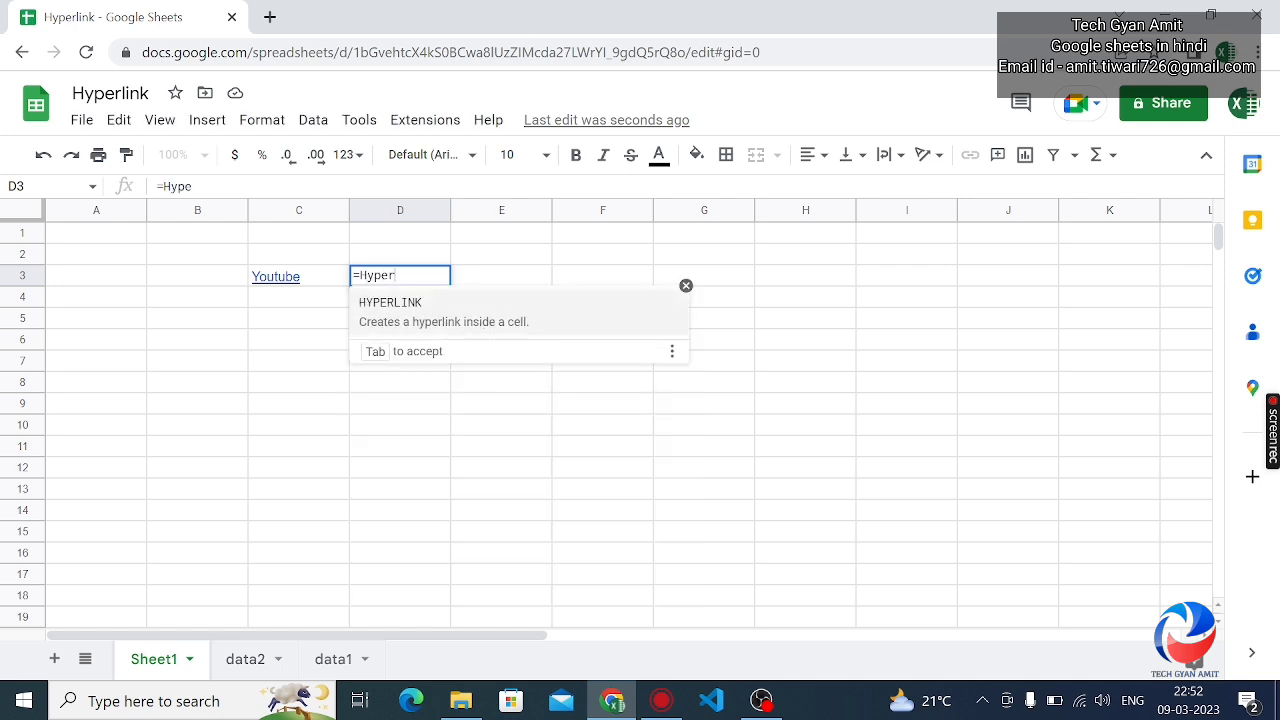
pyautogui.press('Tab')
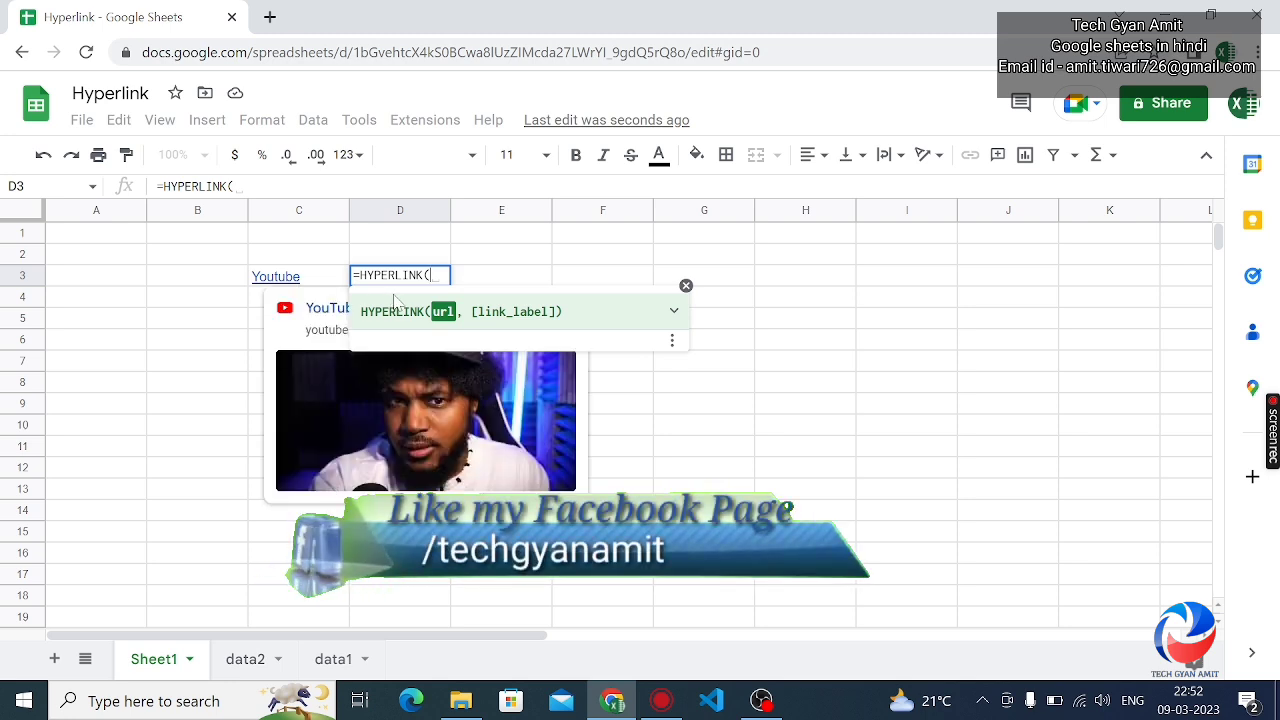
pyautogui.write('"')
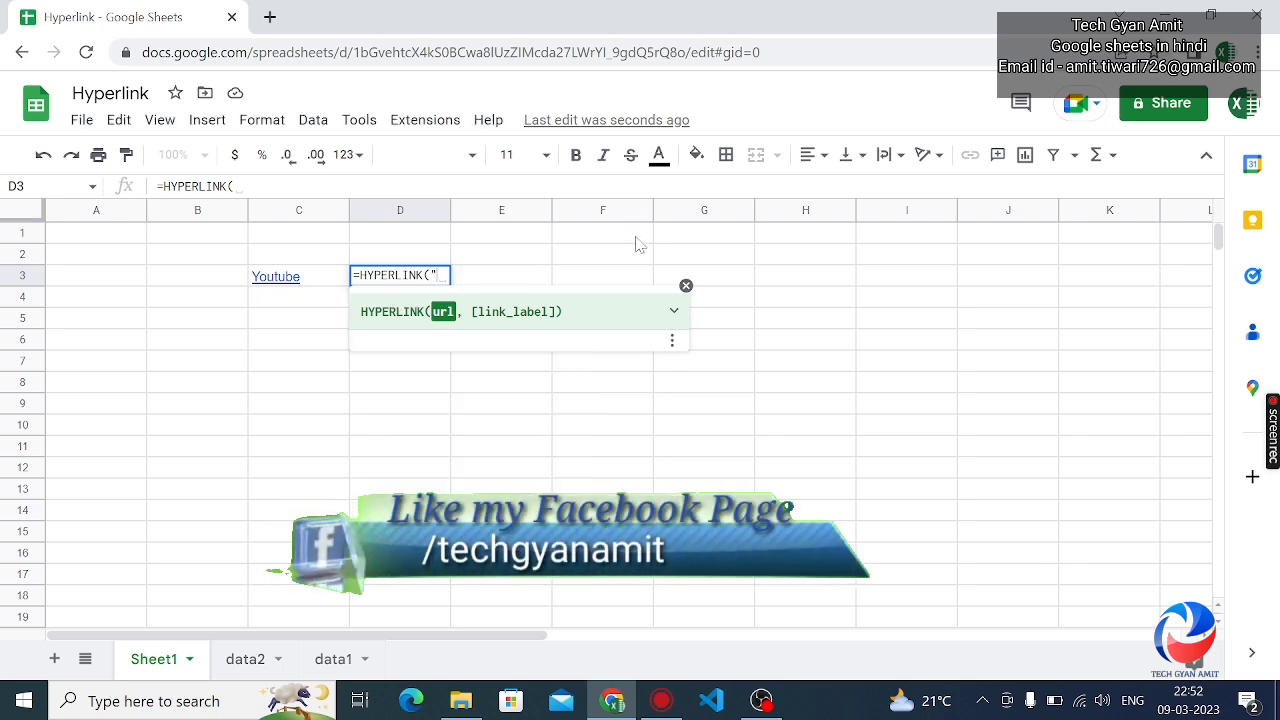
pyautogui.write('goog')
pyautogui.press('BackSpace')
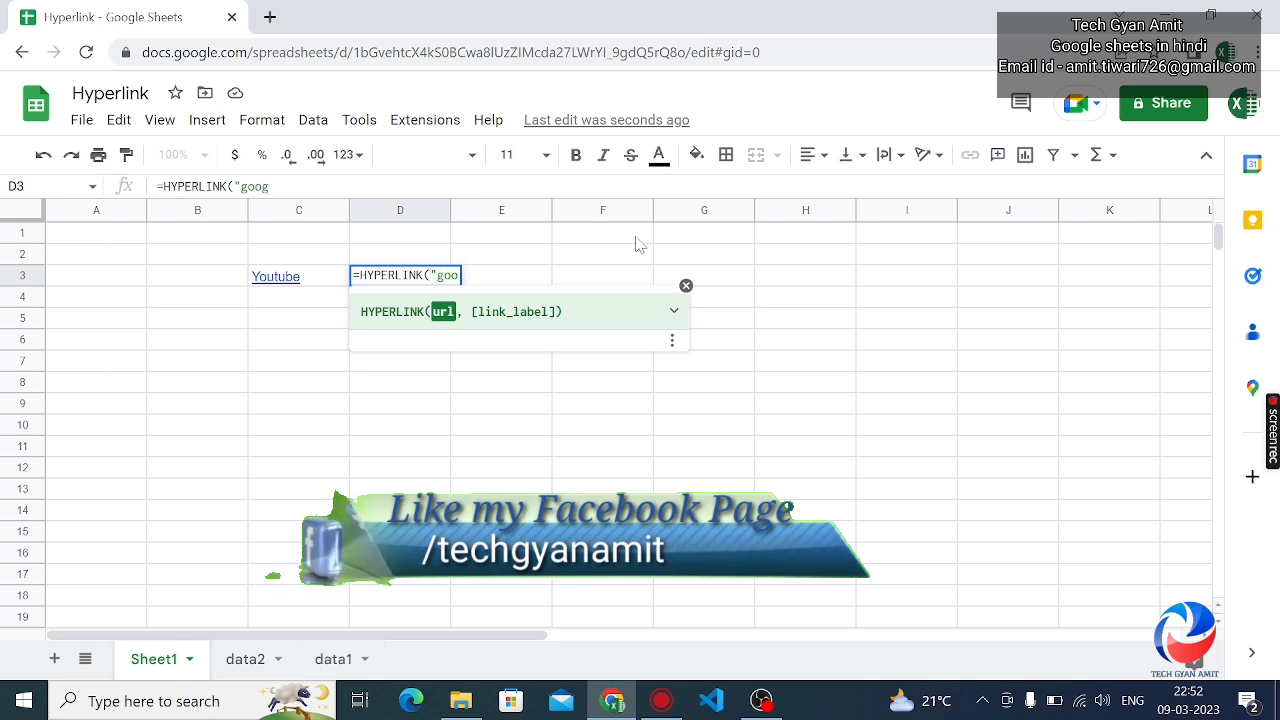
pyautogui.press('BackSpace')
pyautogui.press('BackSpace')
pyautogui.press('BackSpace')
pyautogui.write('h')
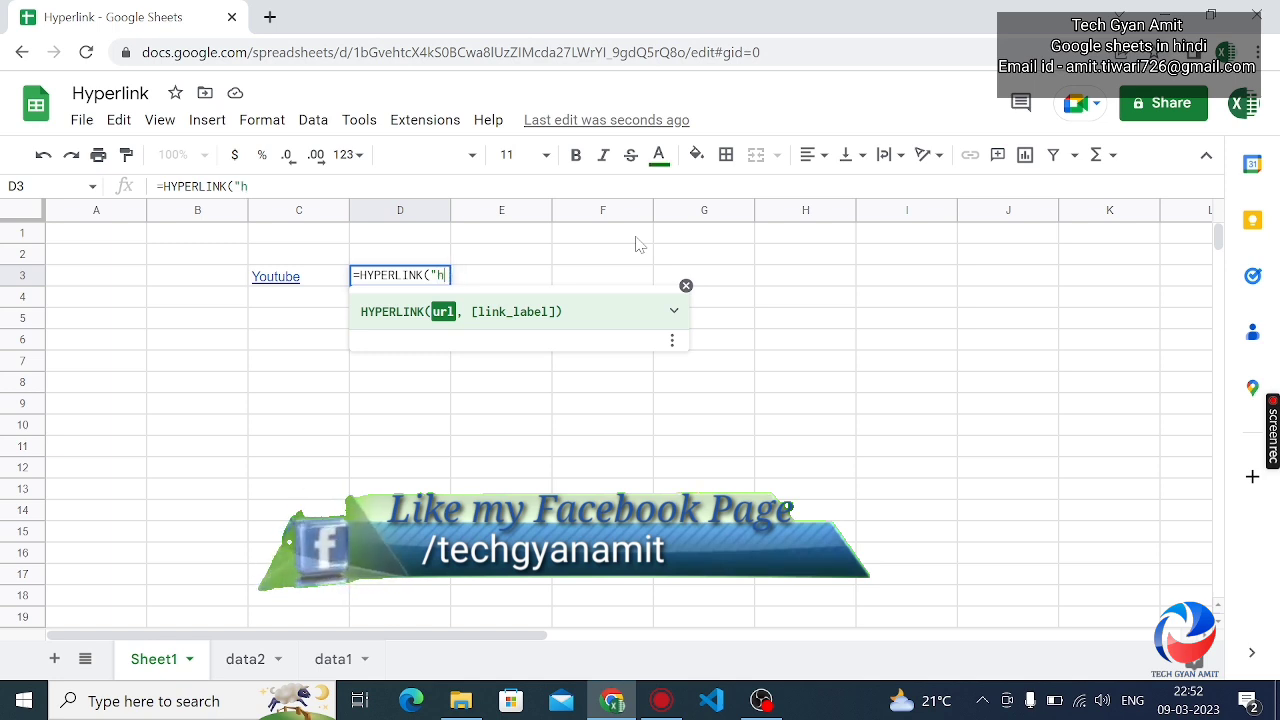
pyautogui.write('ttps')
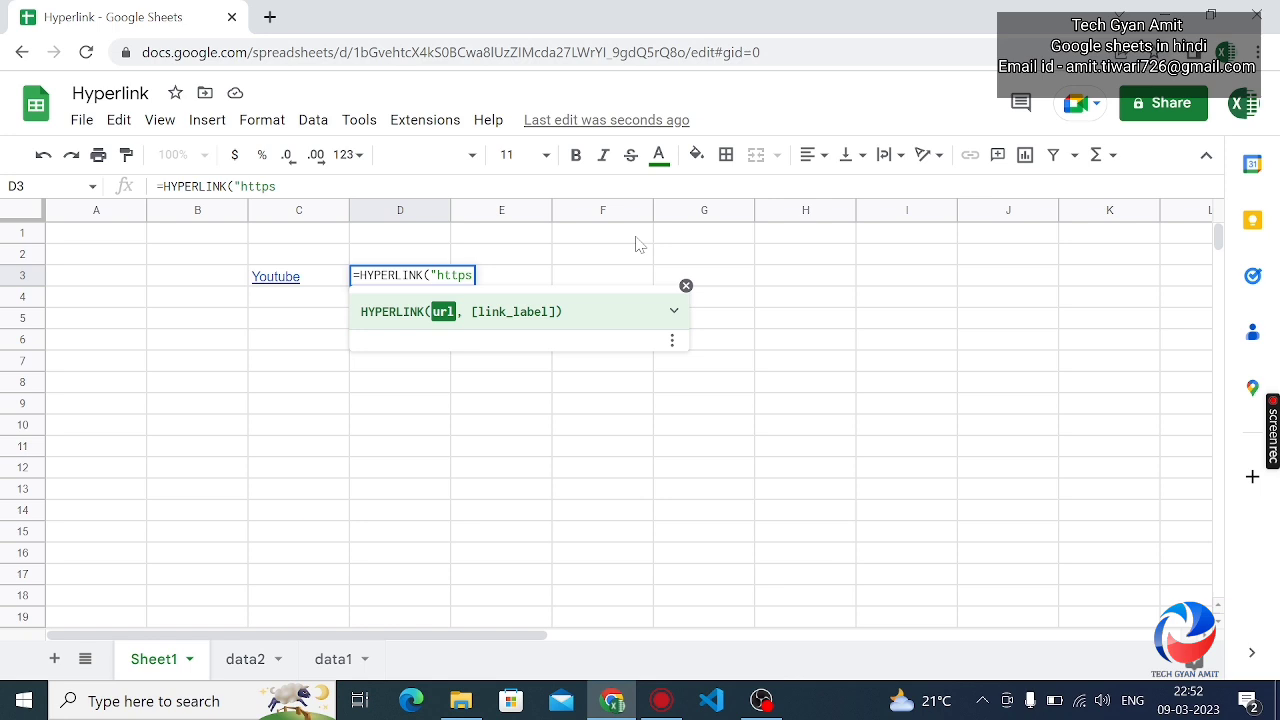
pyautogui.write('://')
pyautogui.write('goog')
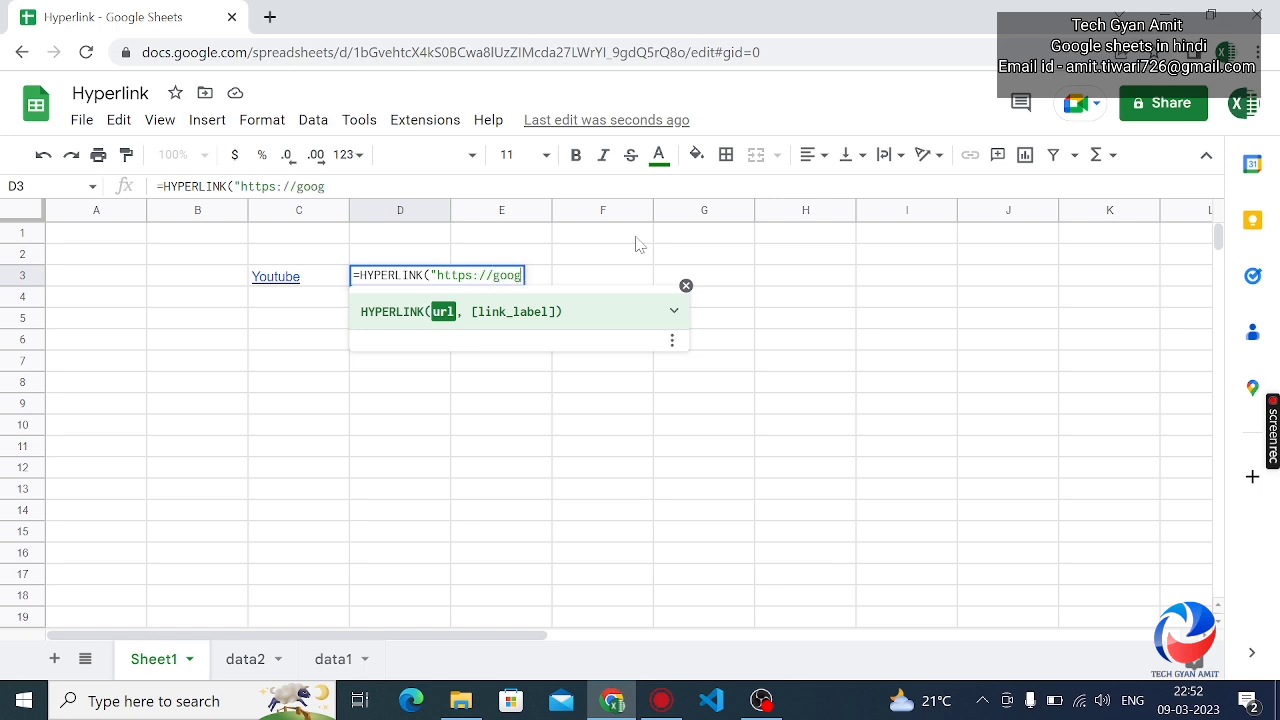
pyautogui.write('le.co')
pyautogui.write('m')
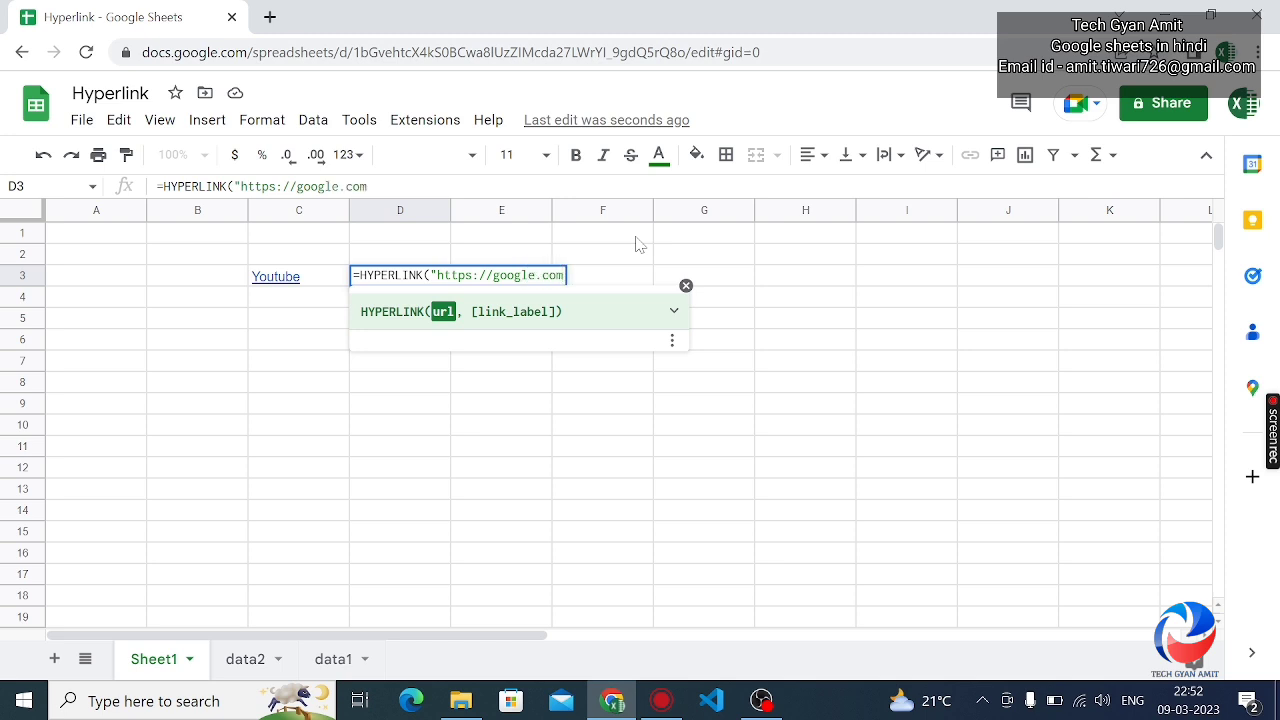
pyautogui.write('",')
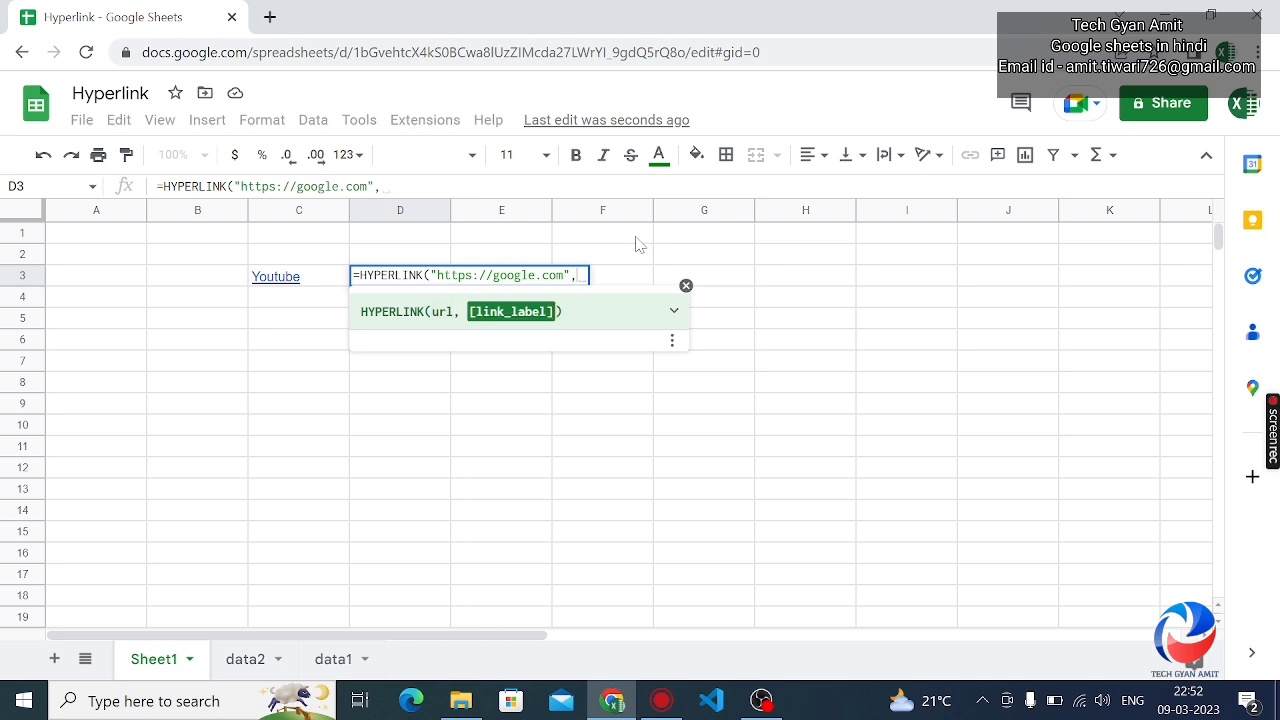
pyautogui.write('"Goo')
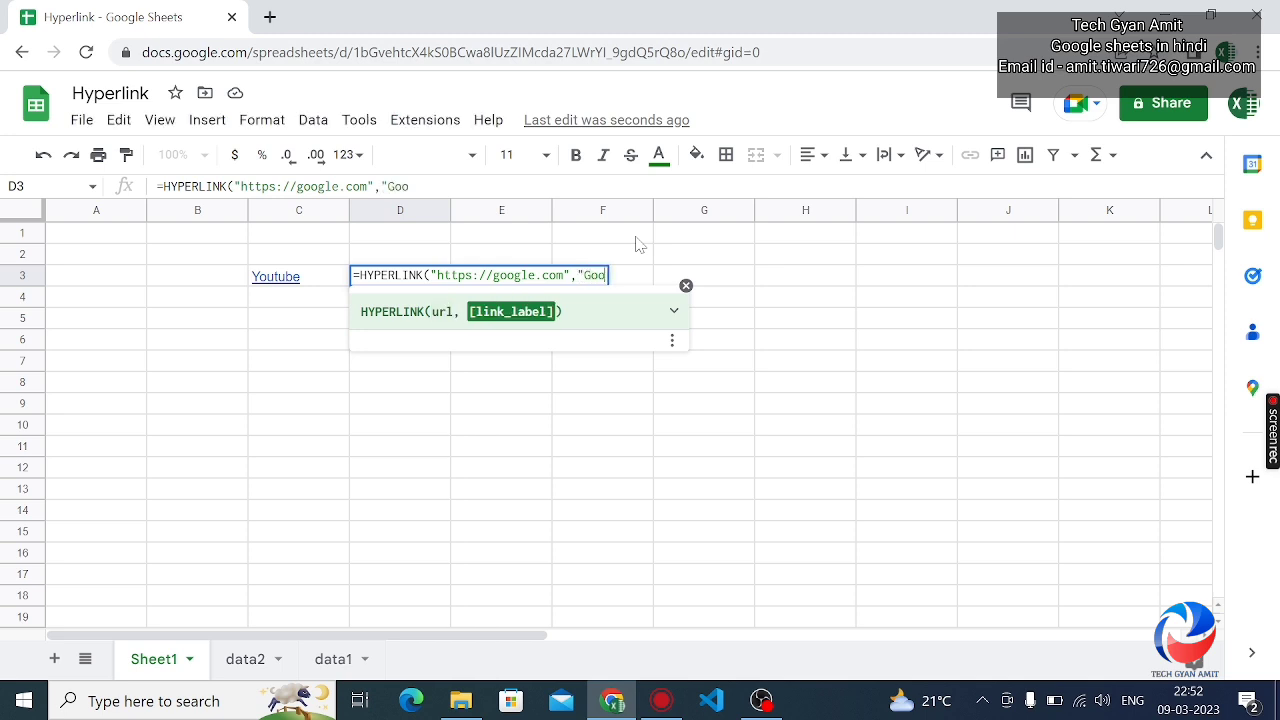
pyautogui.write('gle')
pyautogui.write('")')
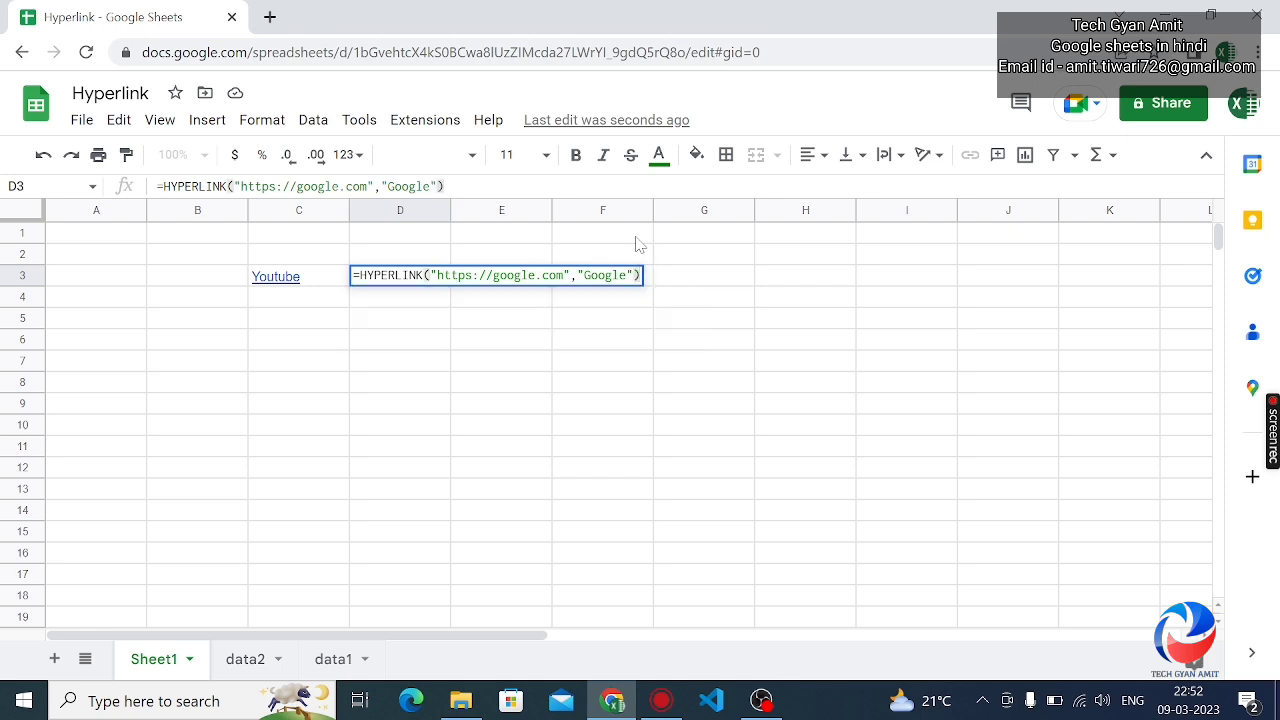
pyautogui.press('Return')
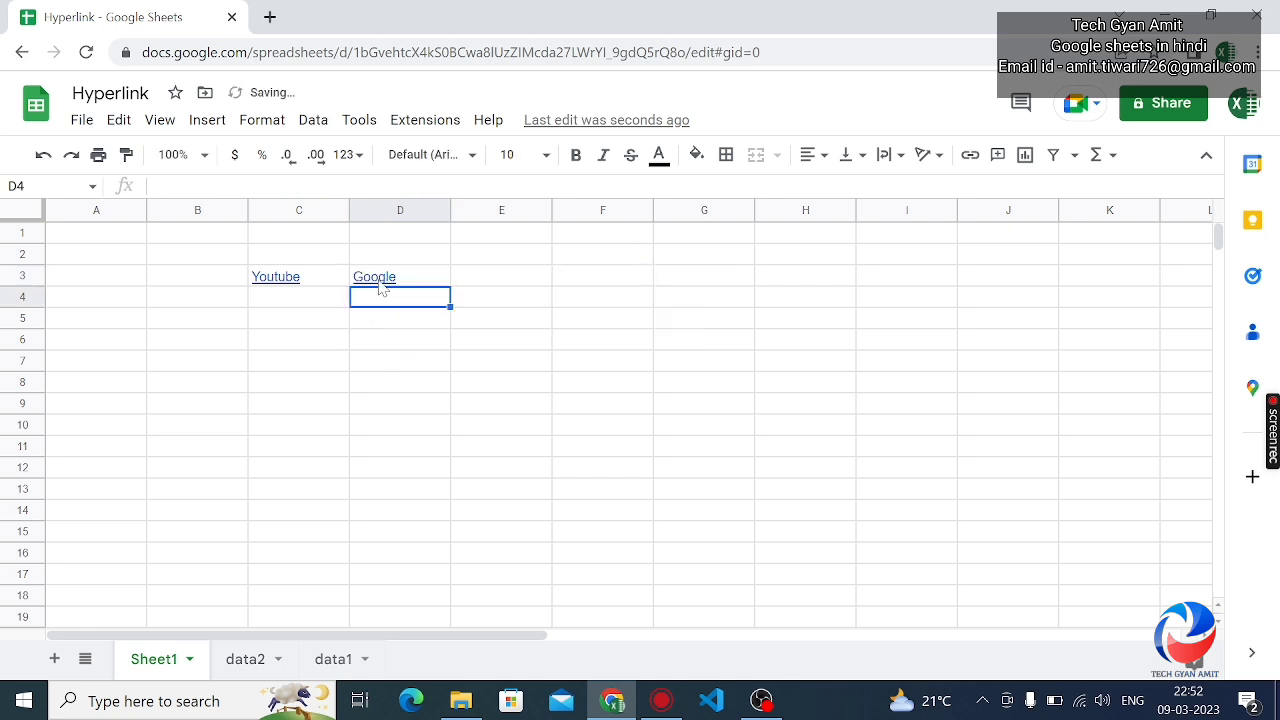
pyautogui.moveTo(374, 277)
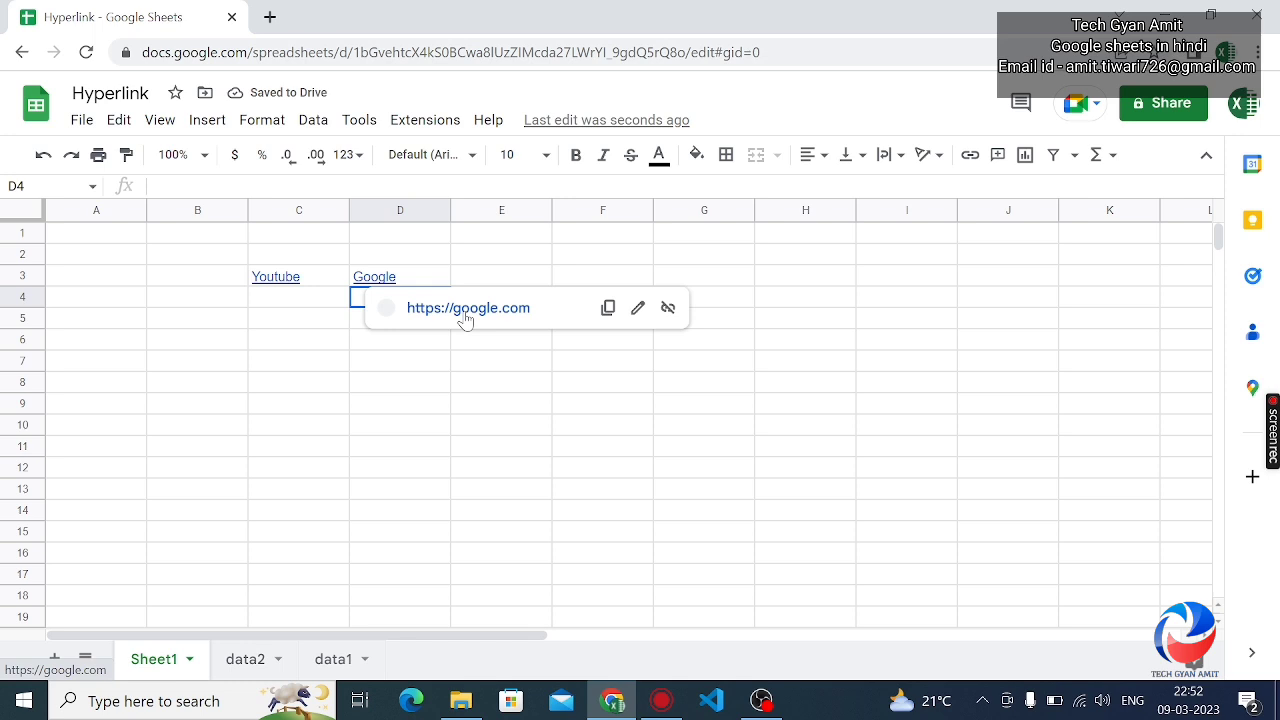
pyautogui.click(463, 312)
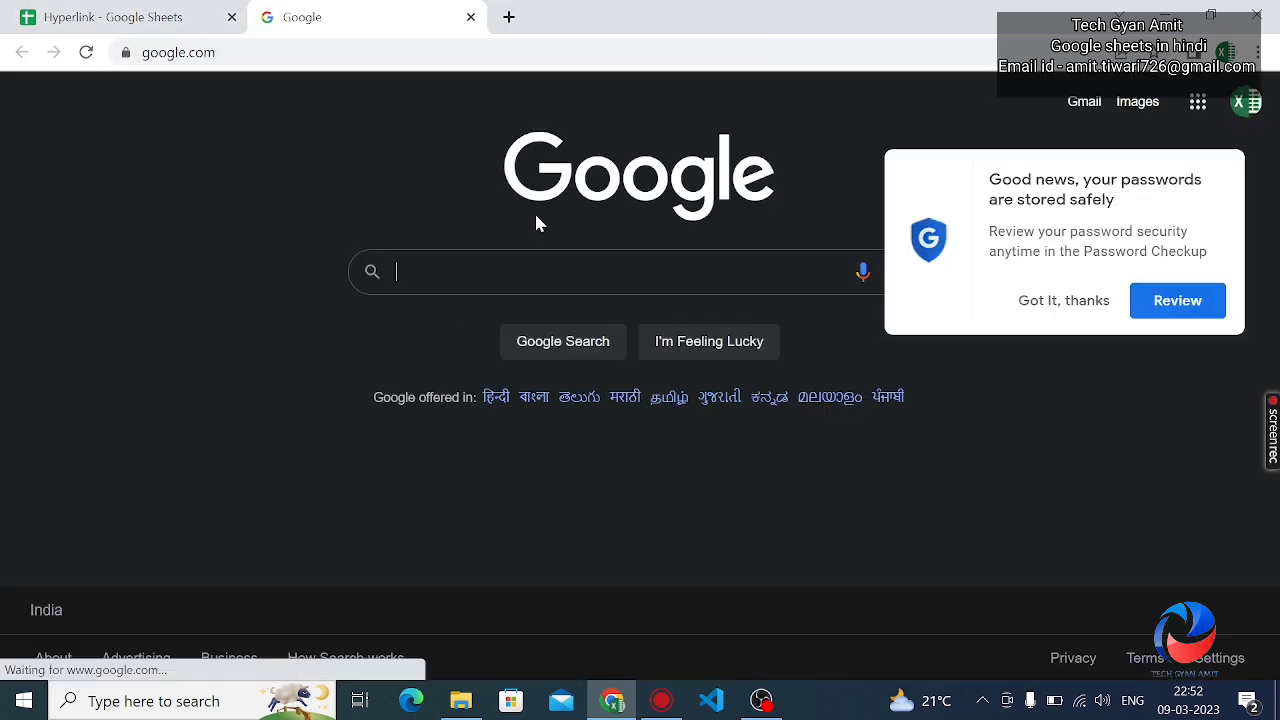
pyautogui.click(470, 18)
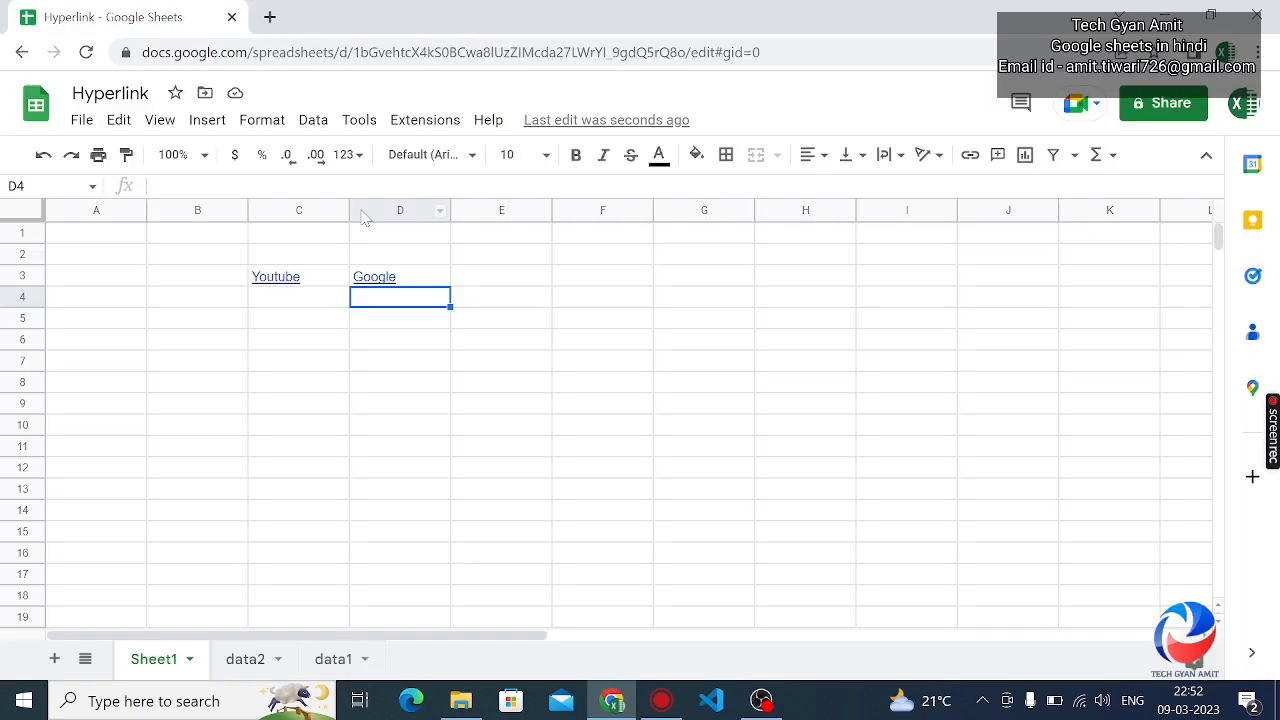
pyautogui.click(323, 305)
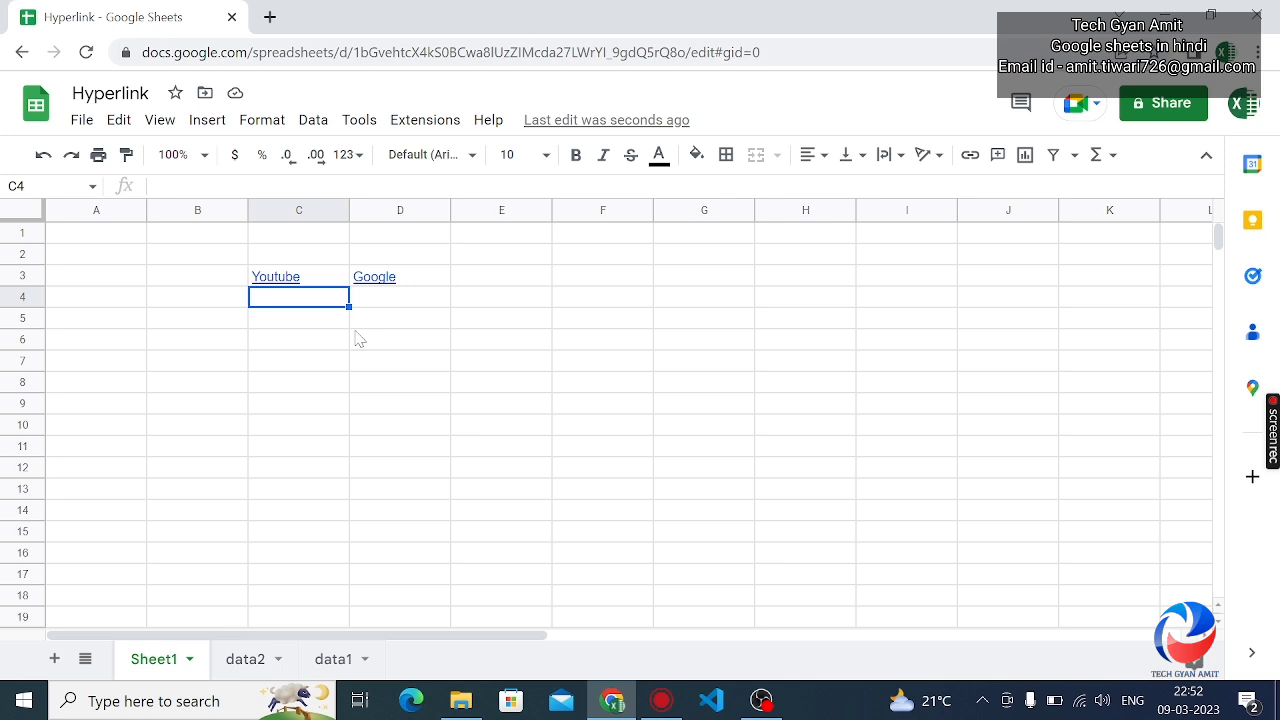
pyautogui.click(499, 284)
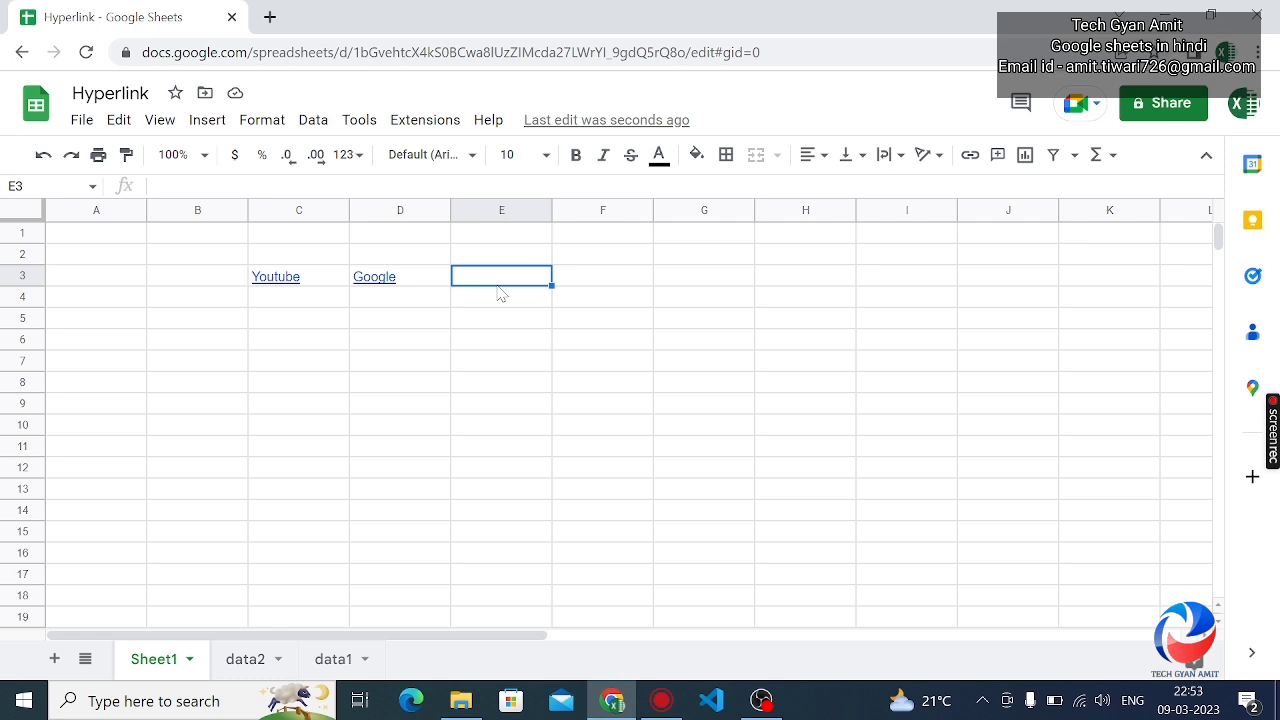
pyautogui.click(404, 319)
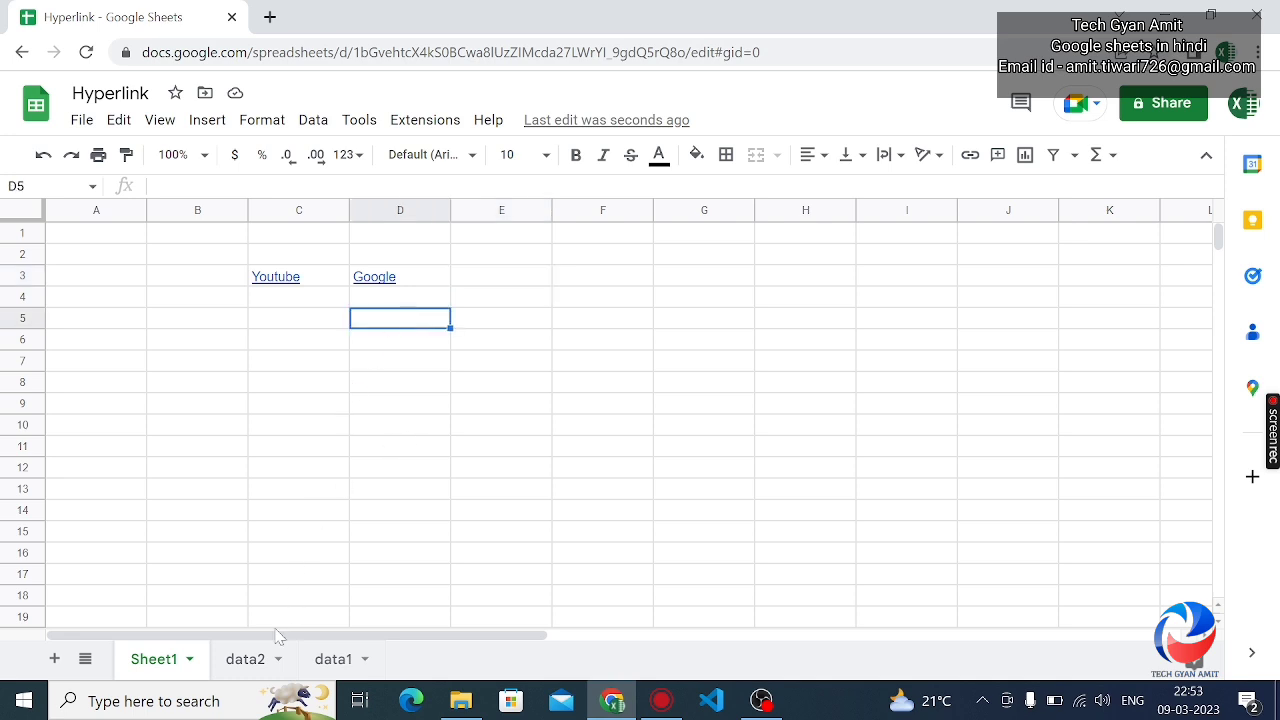
pyautogui.click(252, 670)
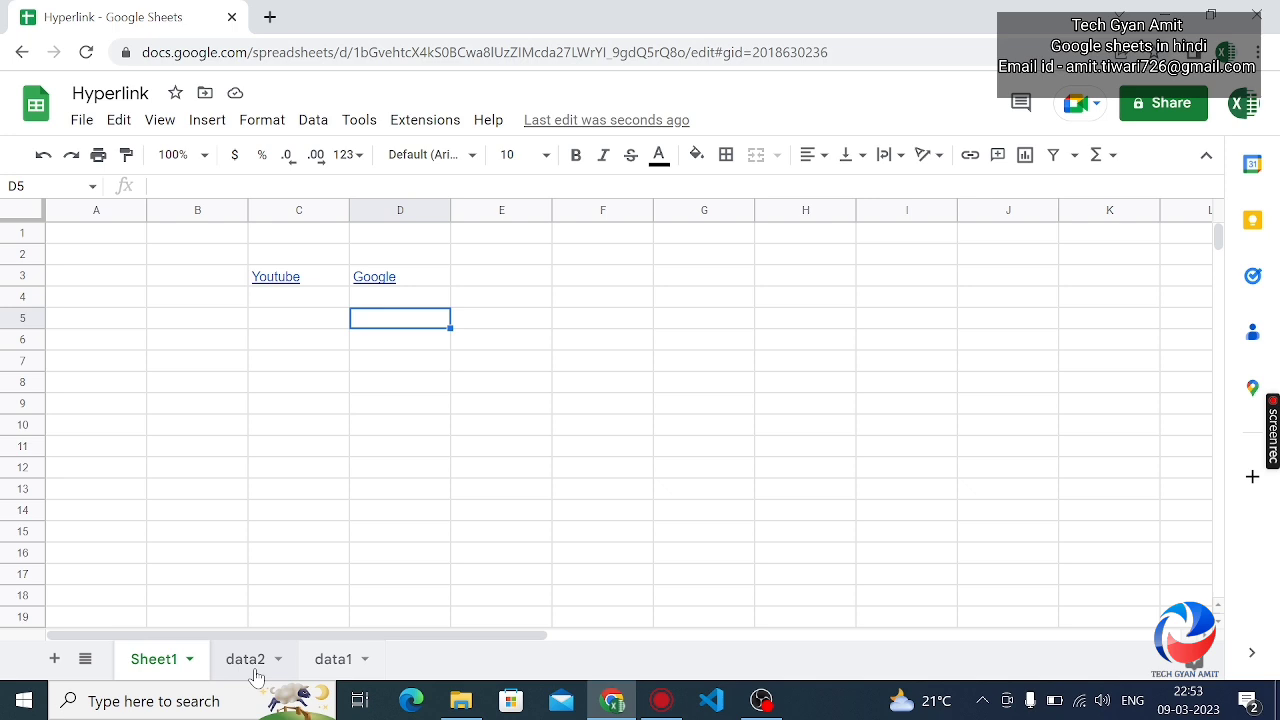
pyautogui.click(338, 672)
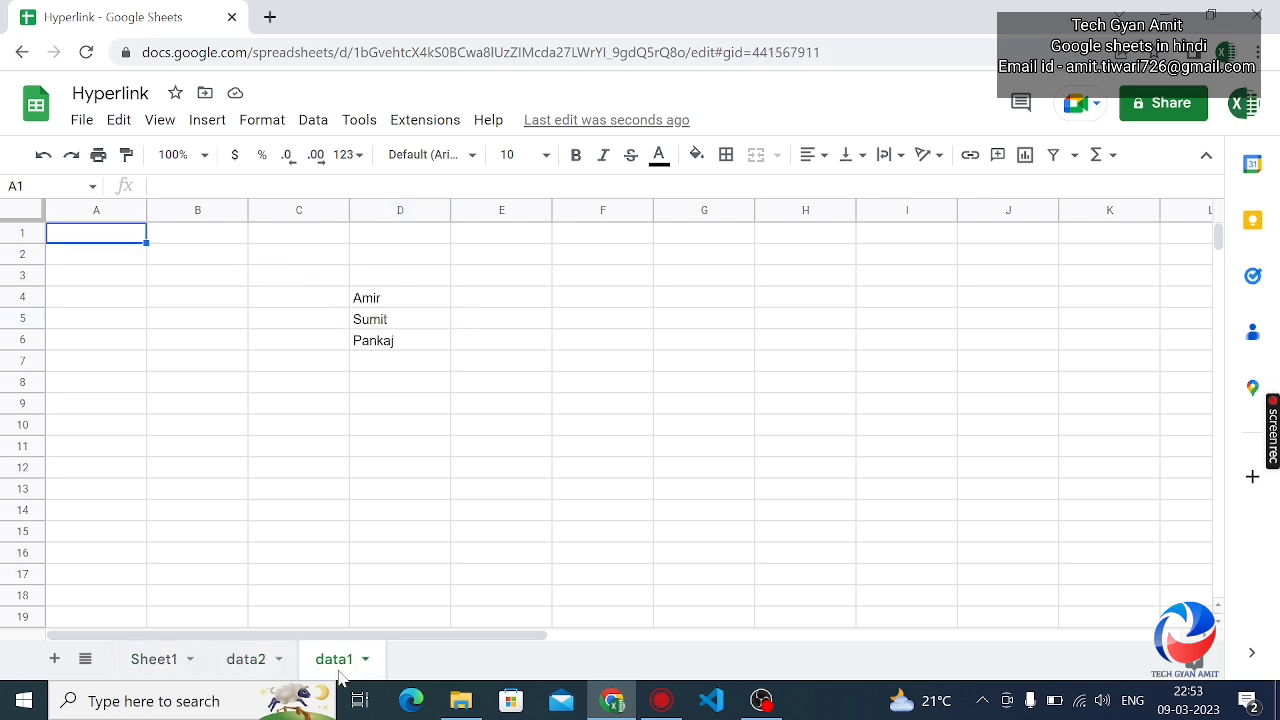
pyautogui.click(167, 667)
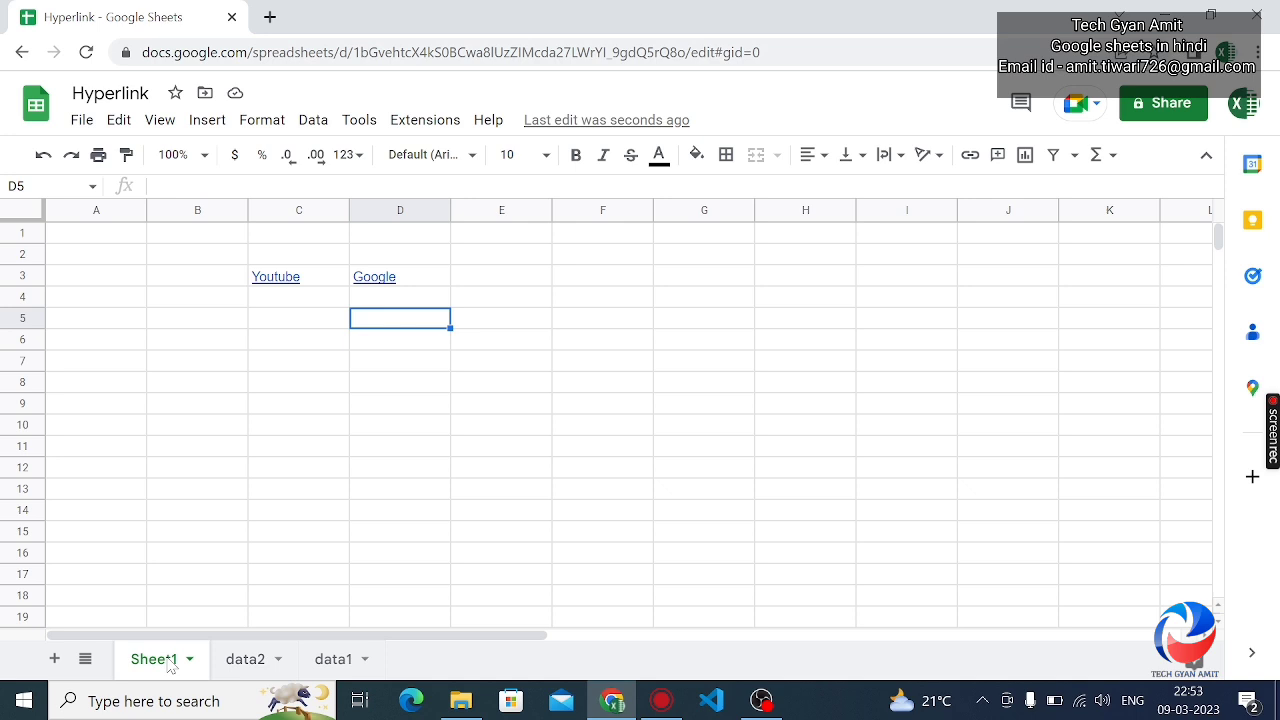
# Step: Type the label 'data1' into cell C7
pyautogui.click(323, 364)
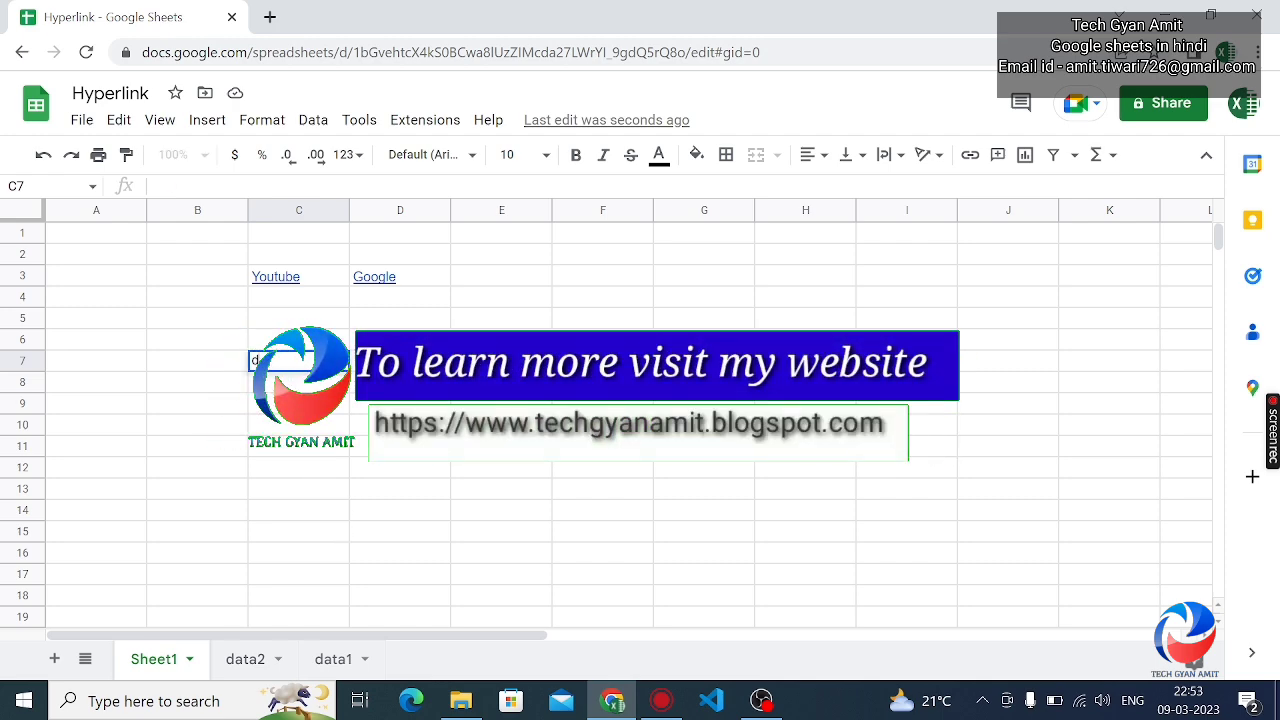
pyautogui.write('data1')
pyautogui.press('Return')
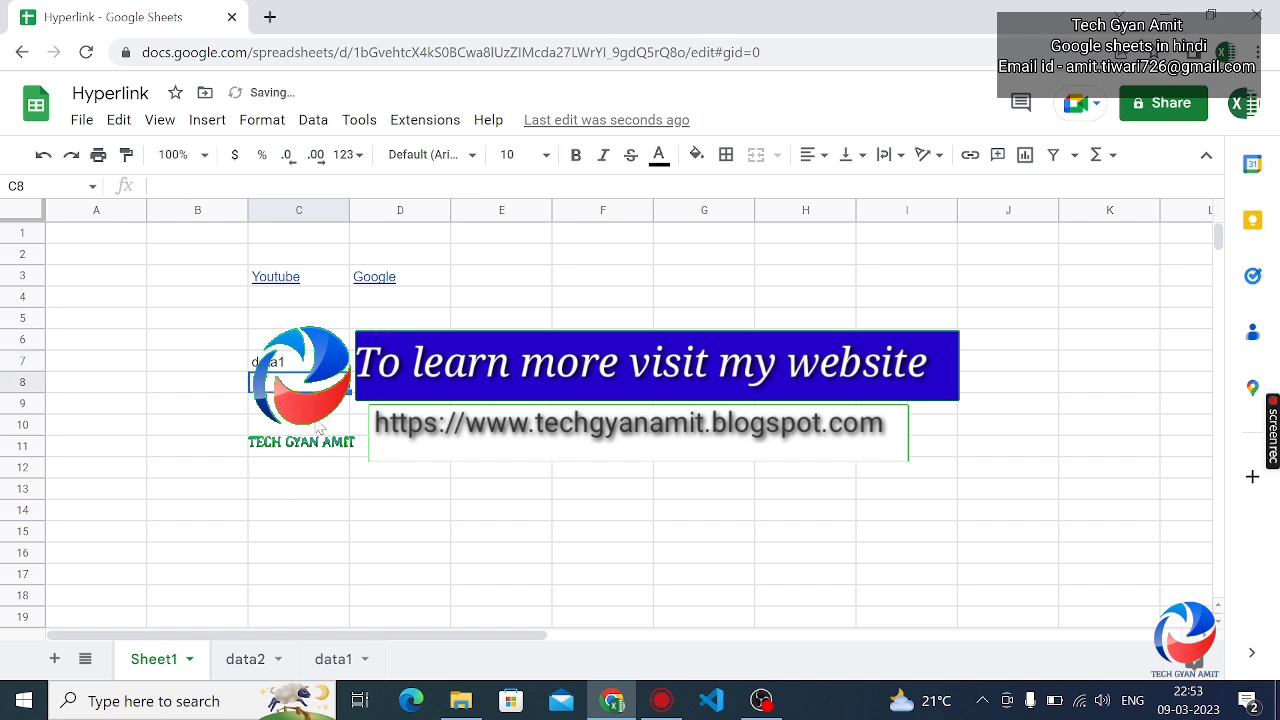
# Step: Link C7 to the data1 sheet, follow the link to test it, and return to Sheet1
pyautogui.click(303, 369)
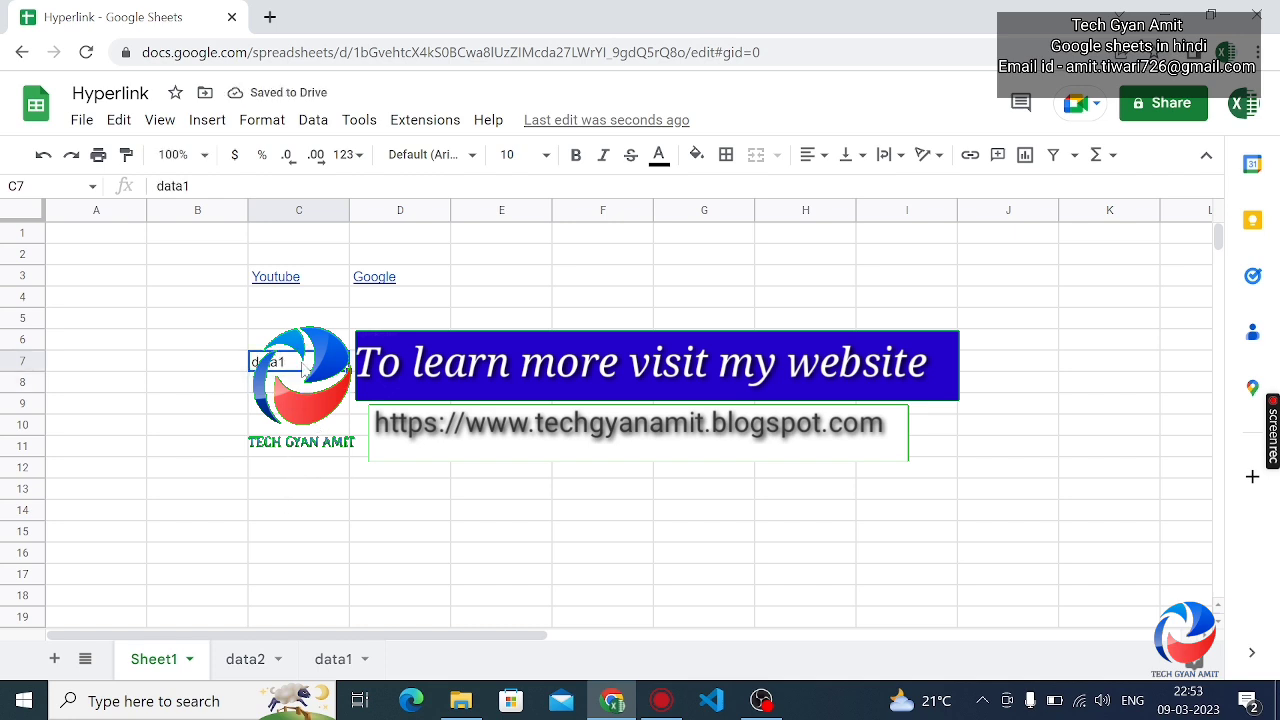
pyautogui.hotkey('ctrl', 'k')
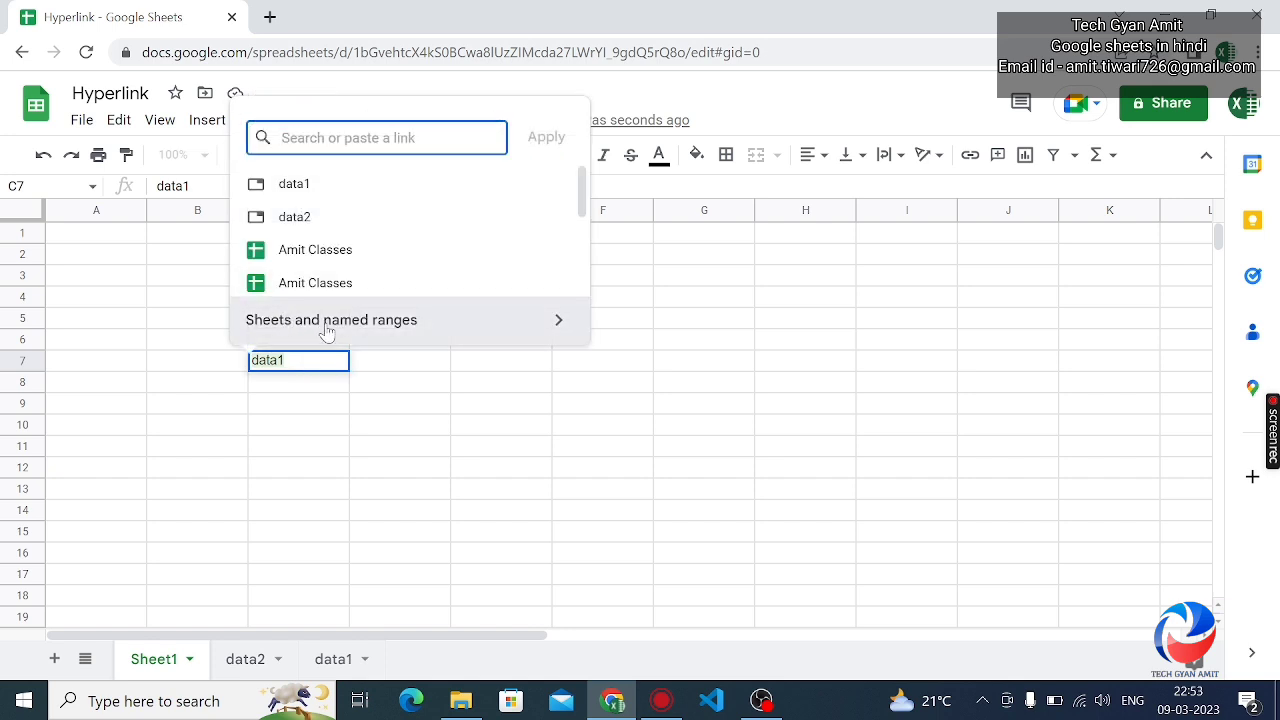
pyautogui.click(337, 325)
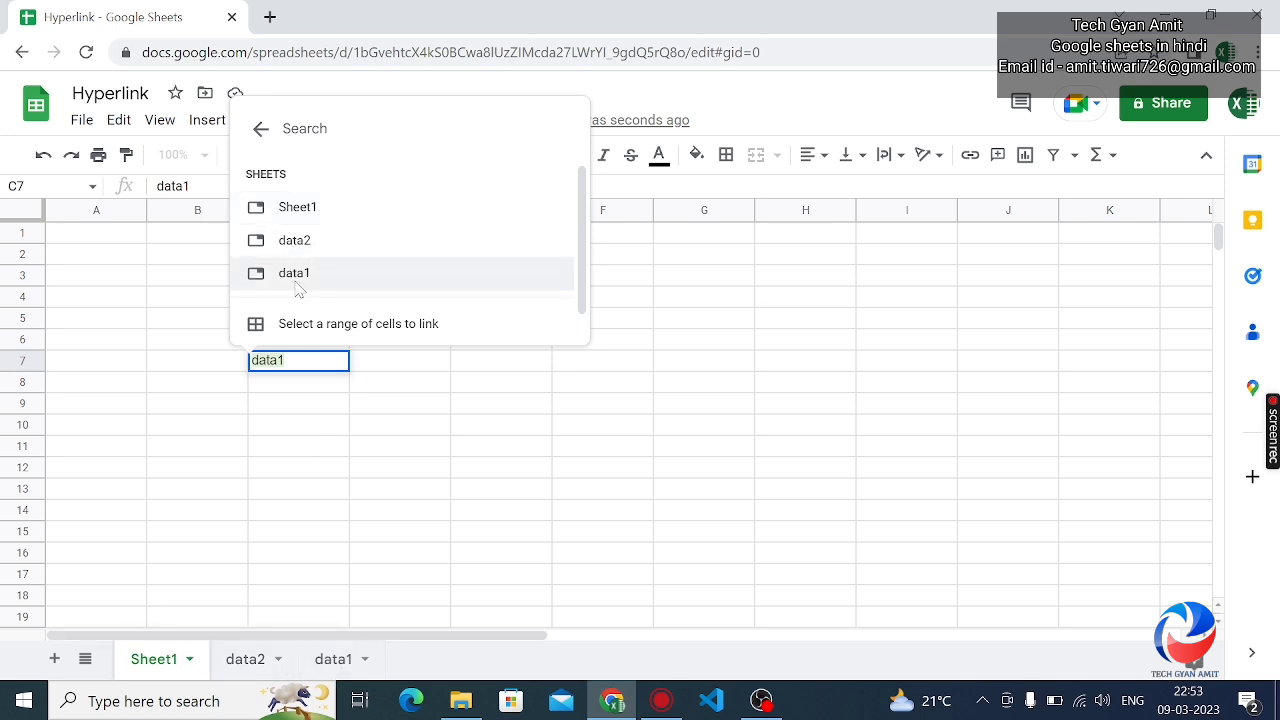
pyautogui.click(295, 285)
pyautogui.click(349, 425)
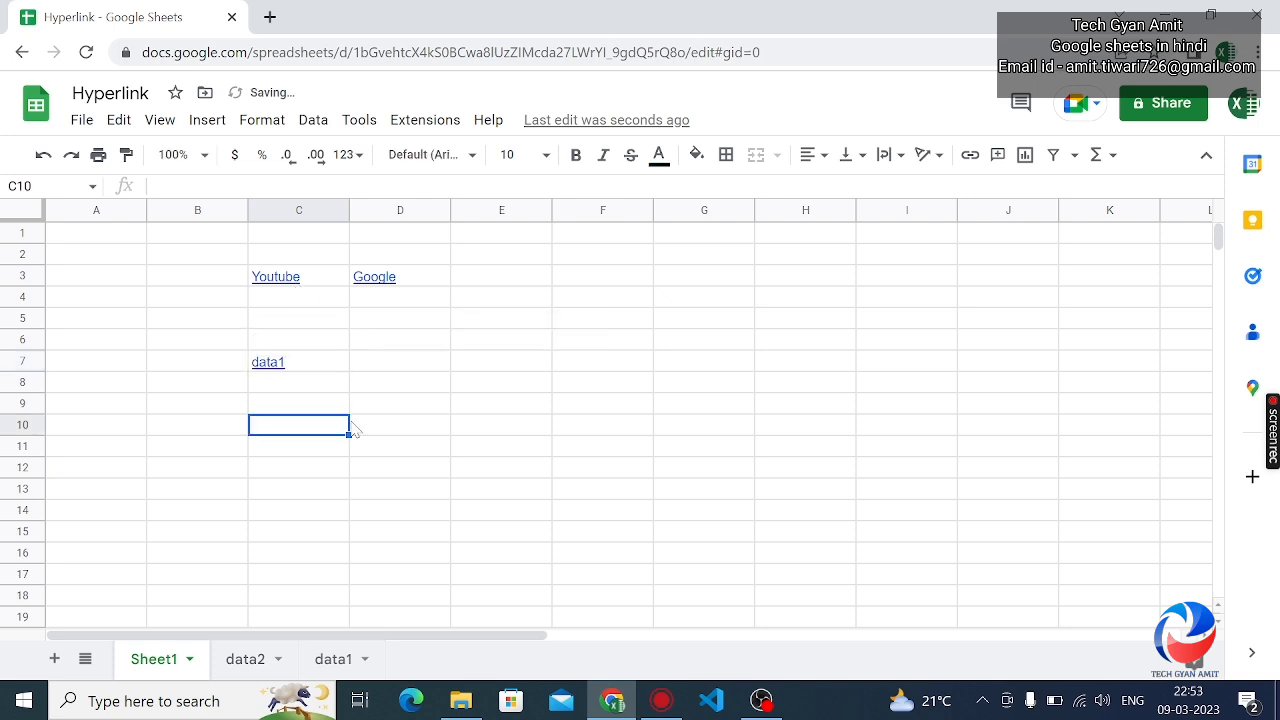
pyautogui.moveTo(268, 362)
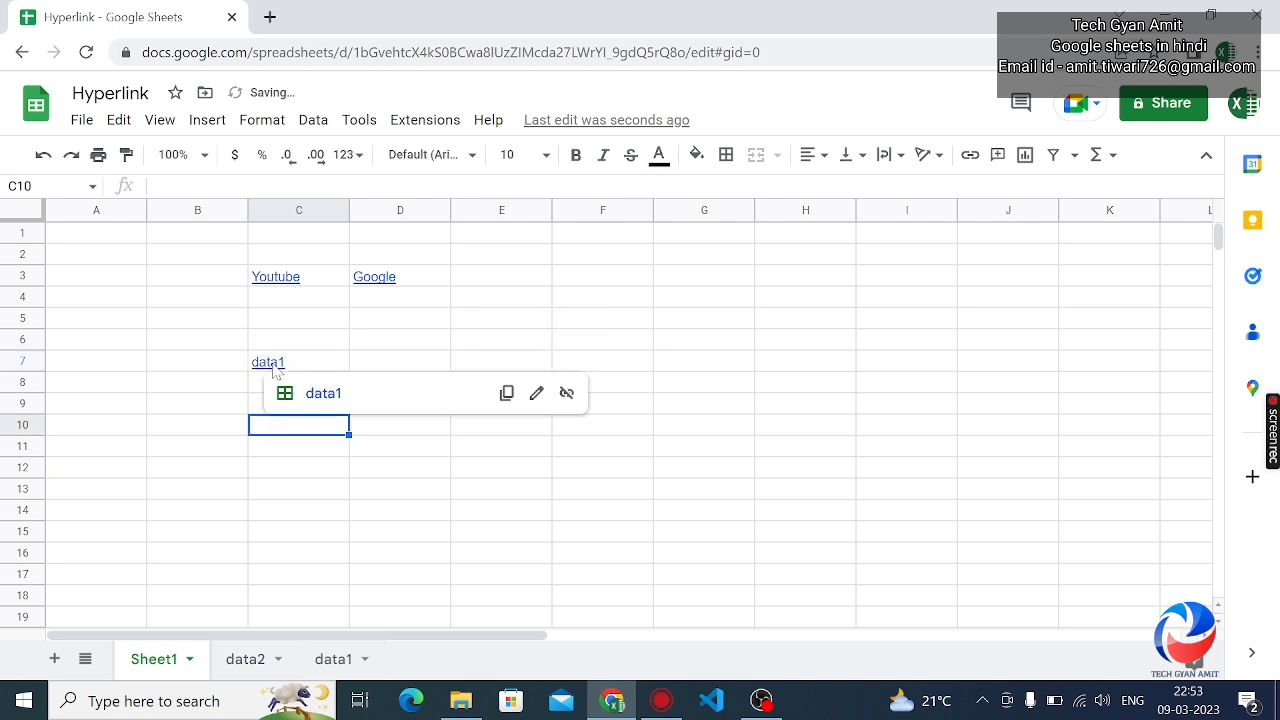
pyautogui.click(315, 396)
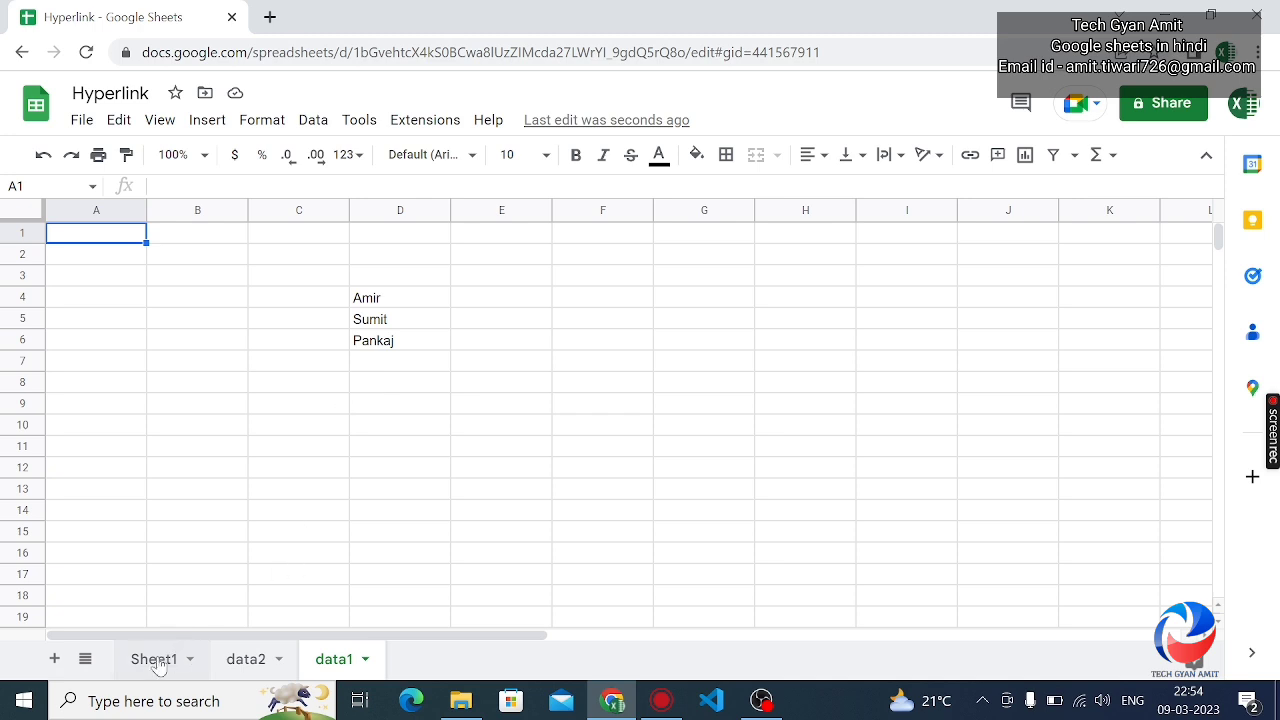
pyautogui.click(157, 662)
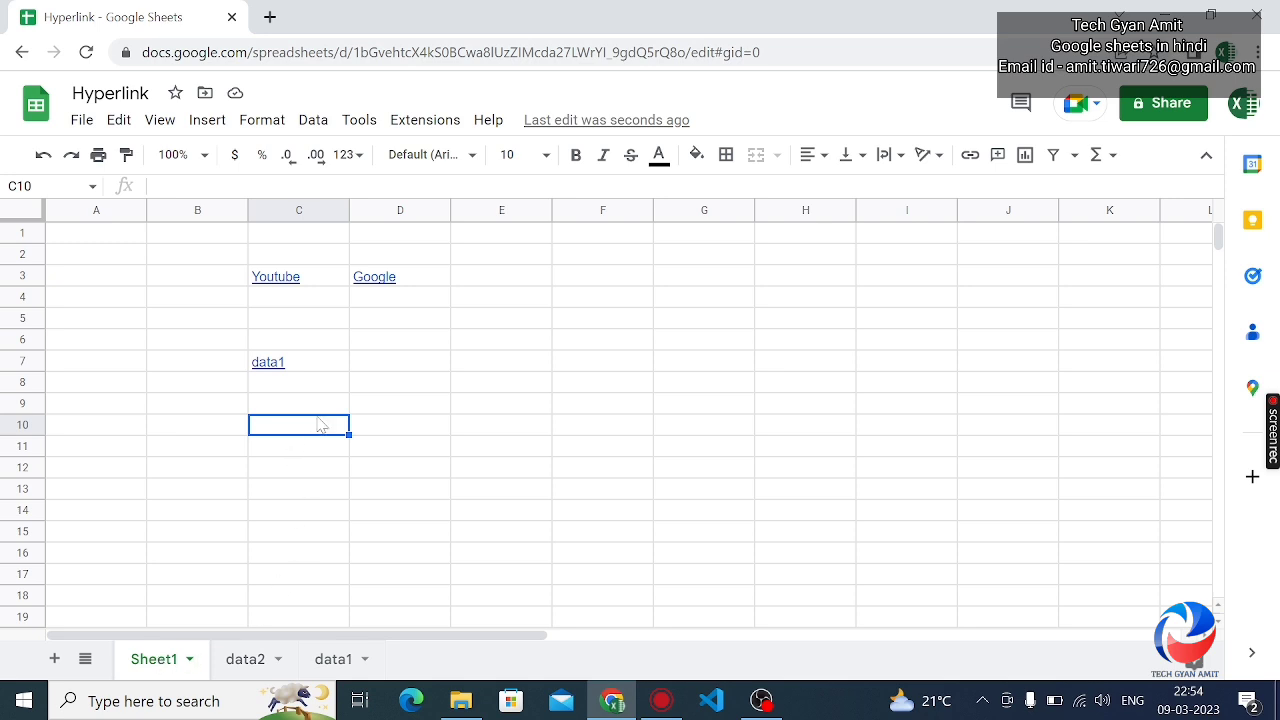
# Step: Enter the label 'Cell D5' in D7
pyautogui.click(372, 365)
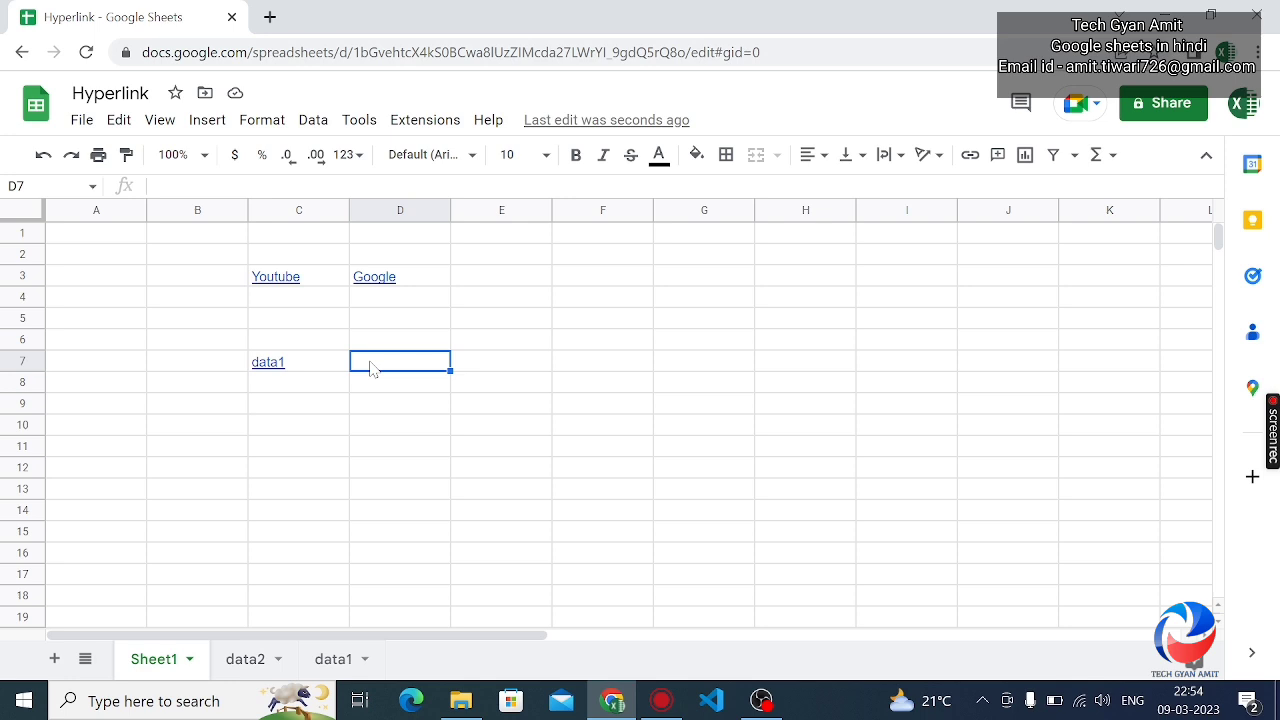
pyautogui.write('Cell ')
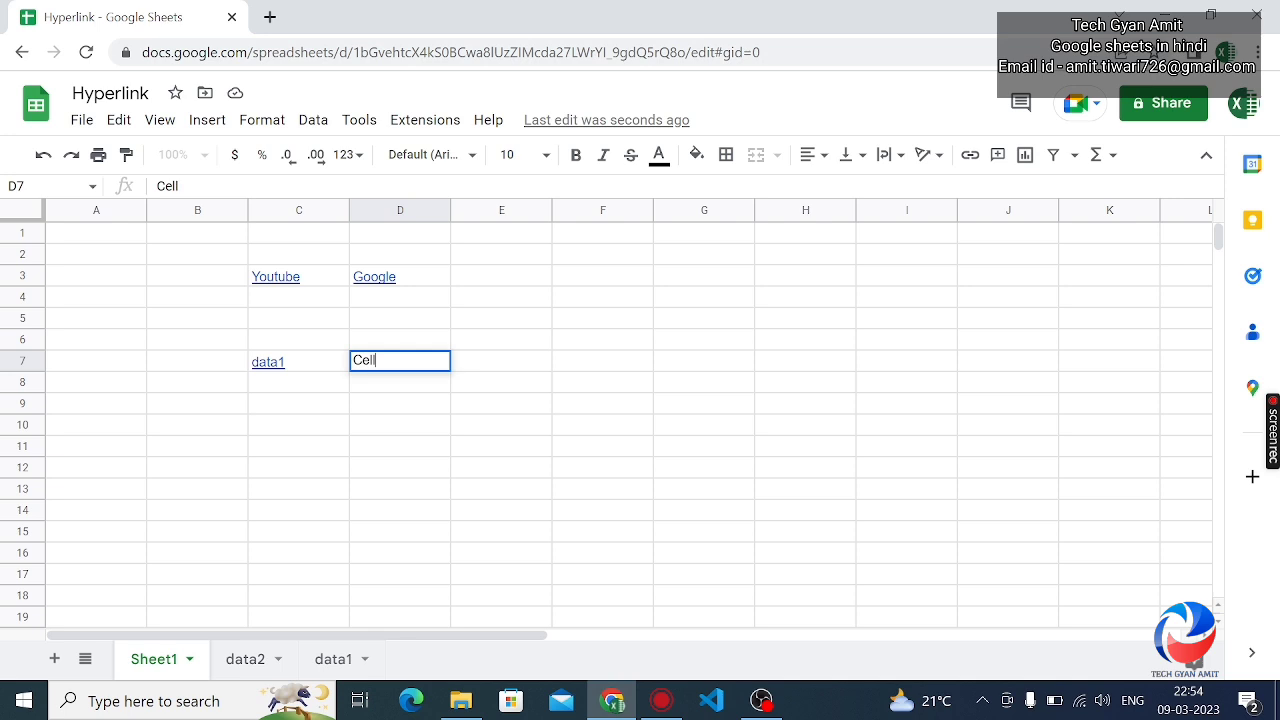
pyautogui.write('A')
pyautogui.write('2')
pyautogui.press('BackSpace')
pyautogui.press('BackSpace')
pyautogui.press('BackSpace')
pyautogui.write('D')
pyautogui.write('5')
pyautogui.press('Return')
# Step: Link D7 to cell D5 on the data2 sheet using the range picker
pyautogui.click(371, 368)
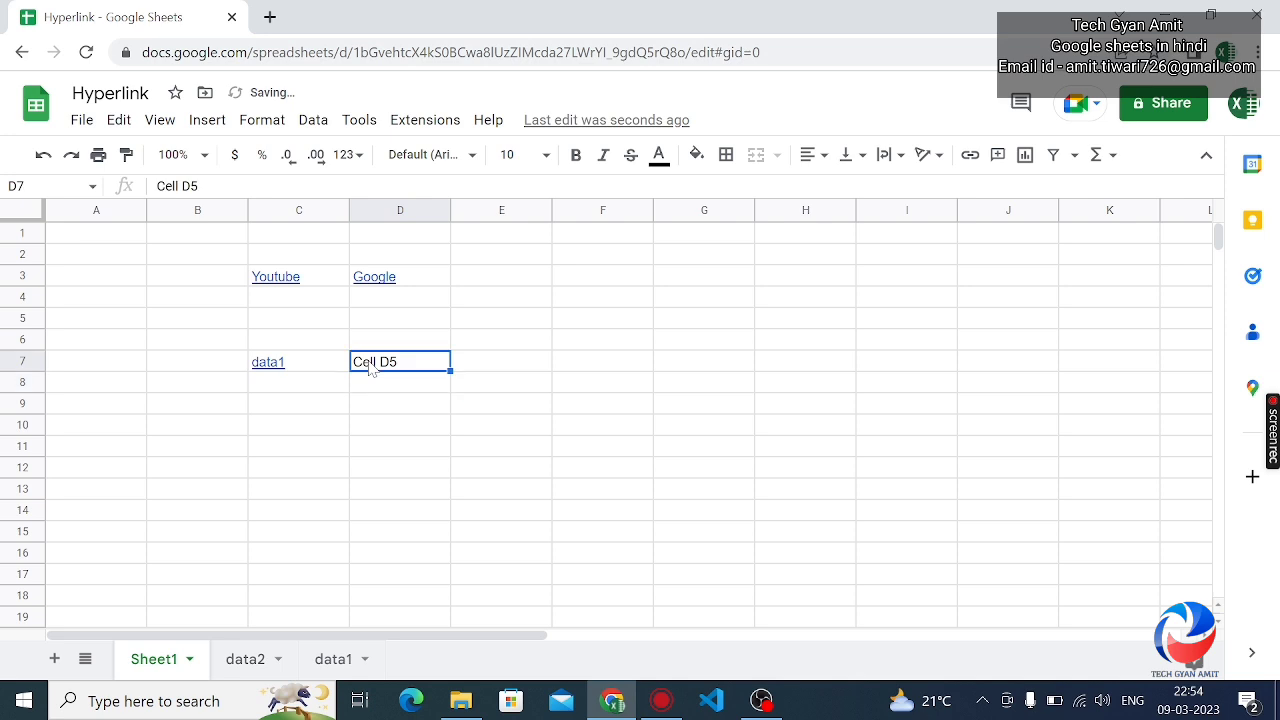
pyautogui.hotkey('ctrl', 'k')
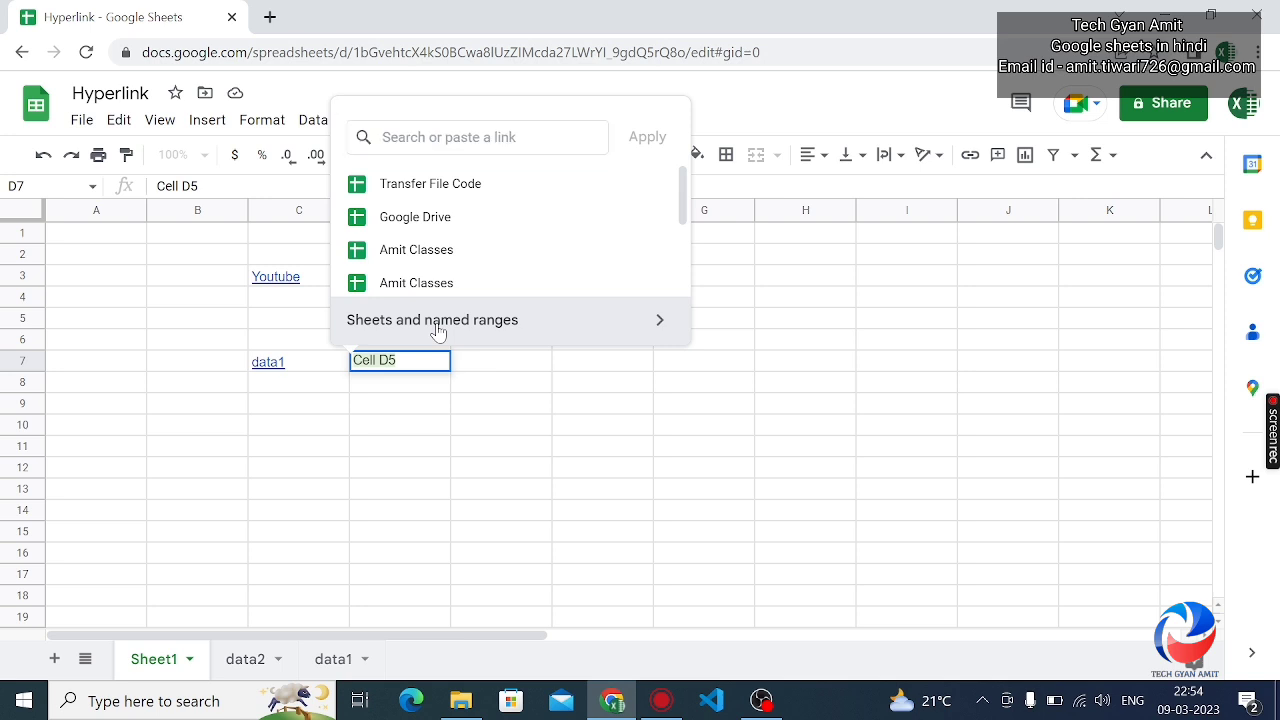
pyautogui.click(438, 330)
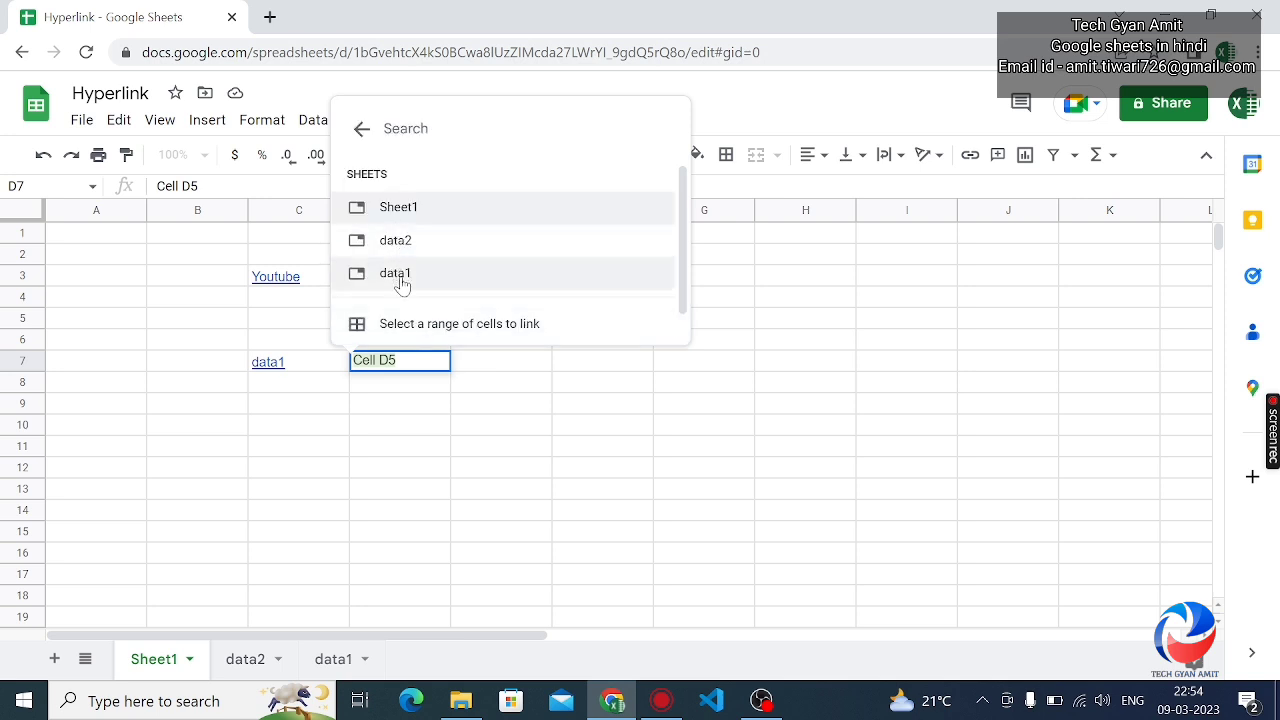
pyautogui.click(411, 331)
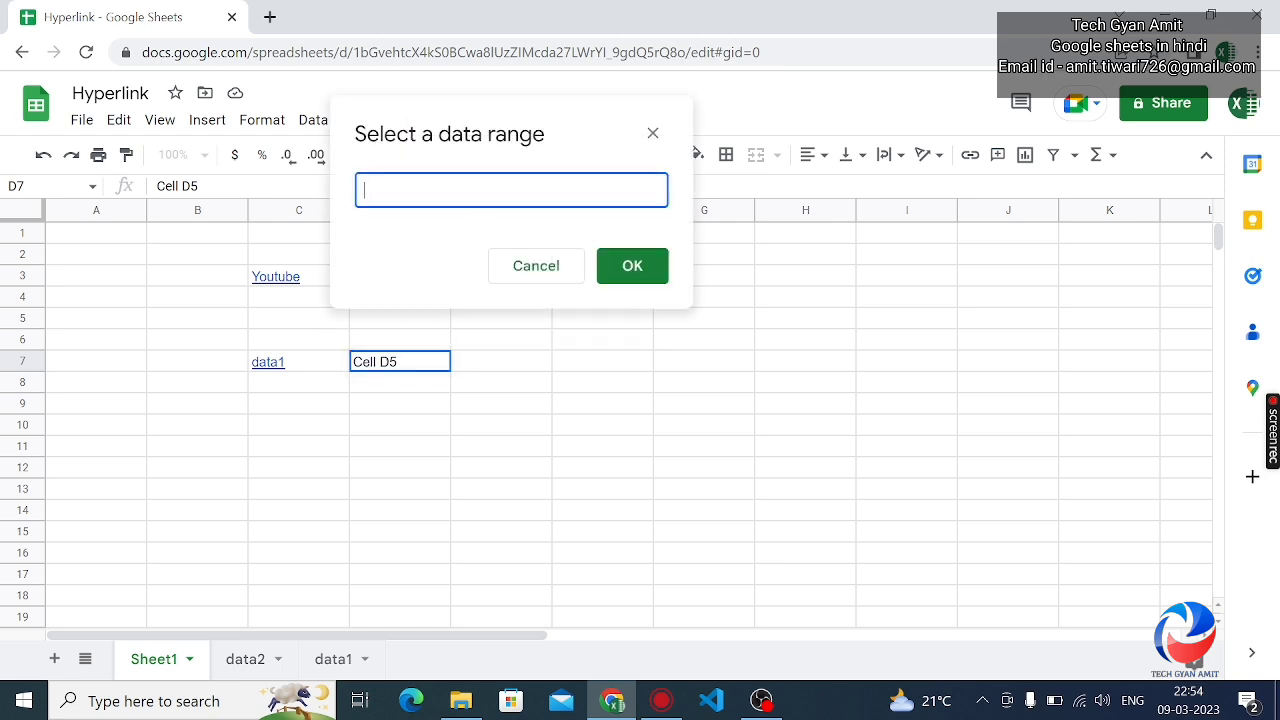
pyautogui.click(551, 276)
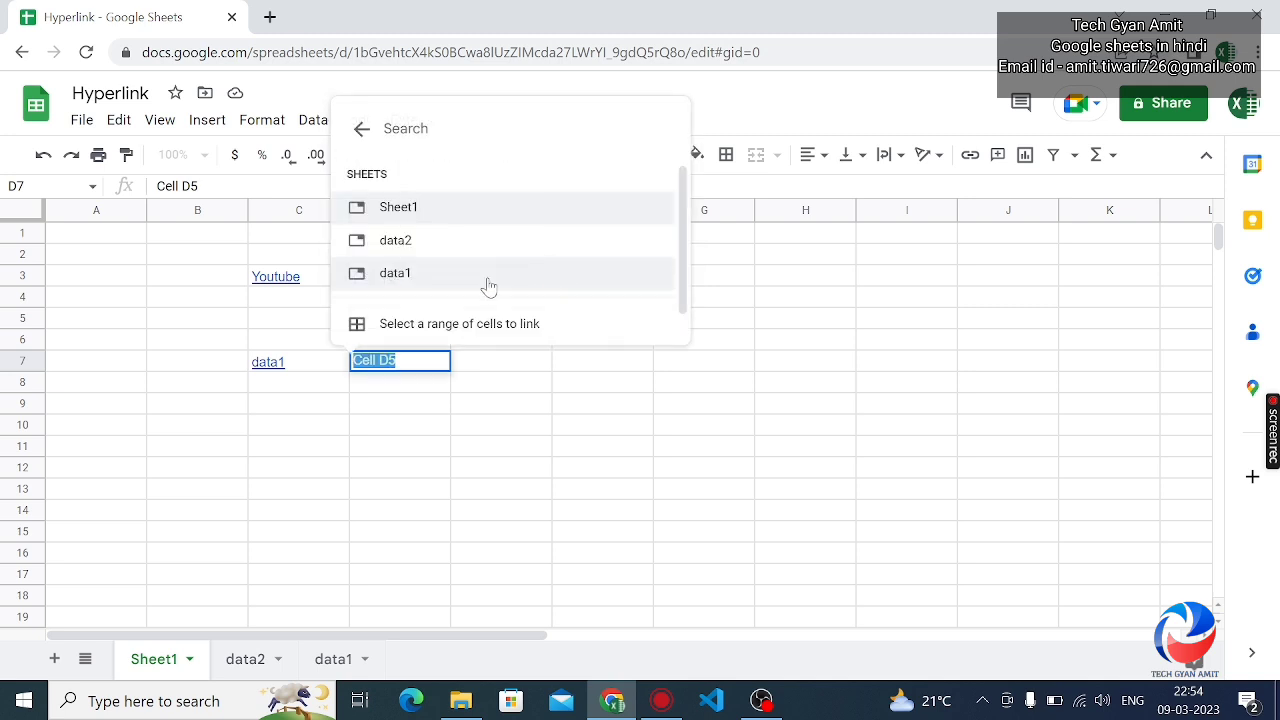
pyautogui.click(513, 333)
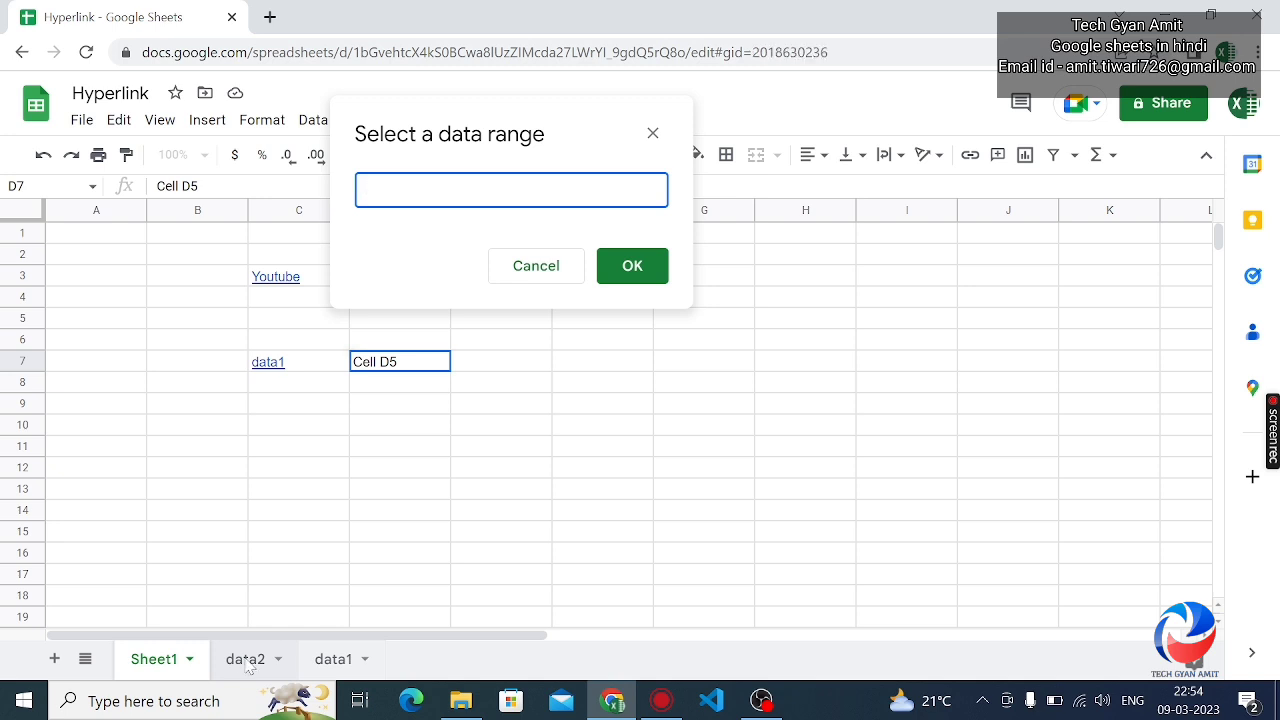
pyautogui.click(246, 660)
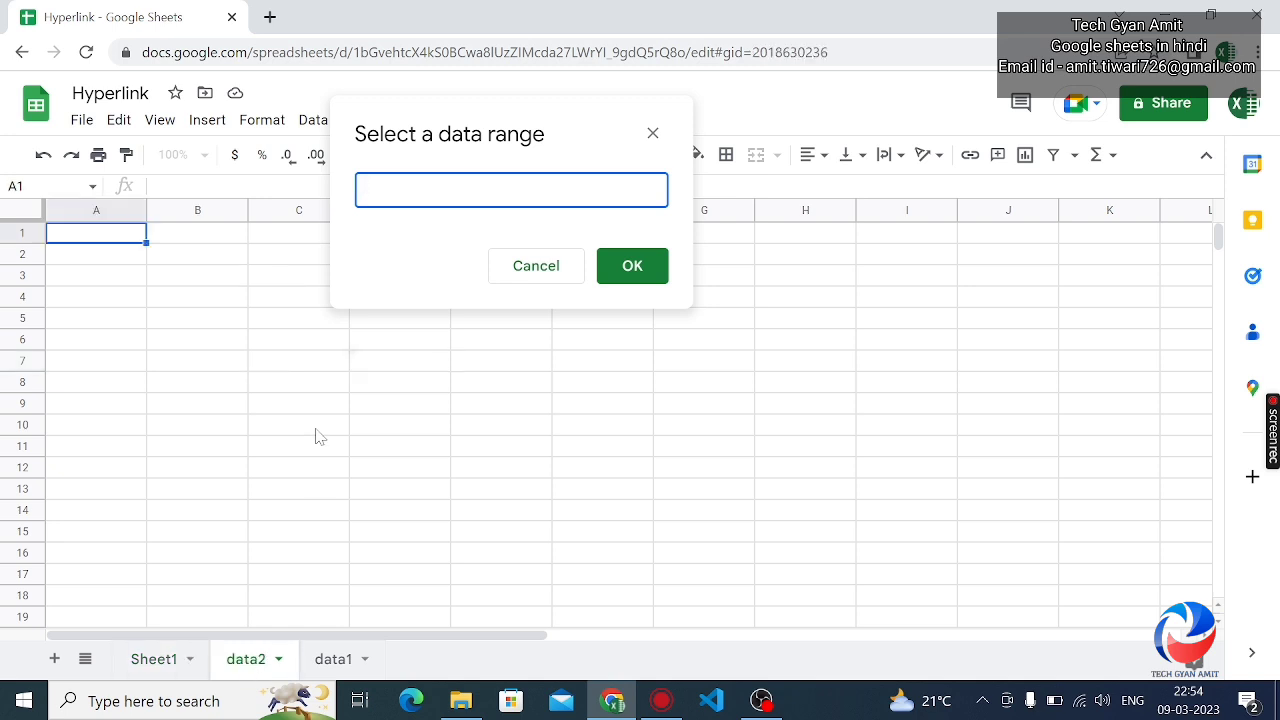
pyautogui.click(394, 322)
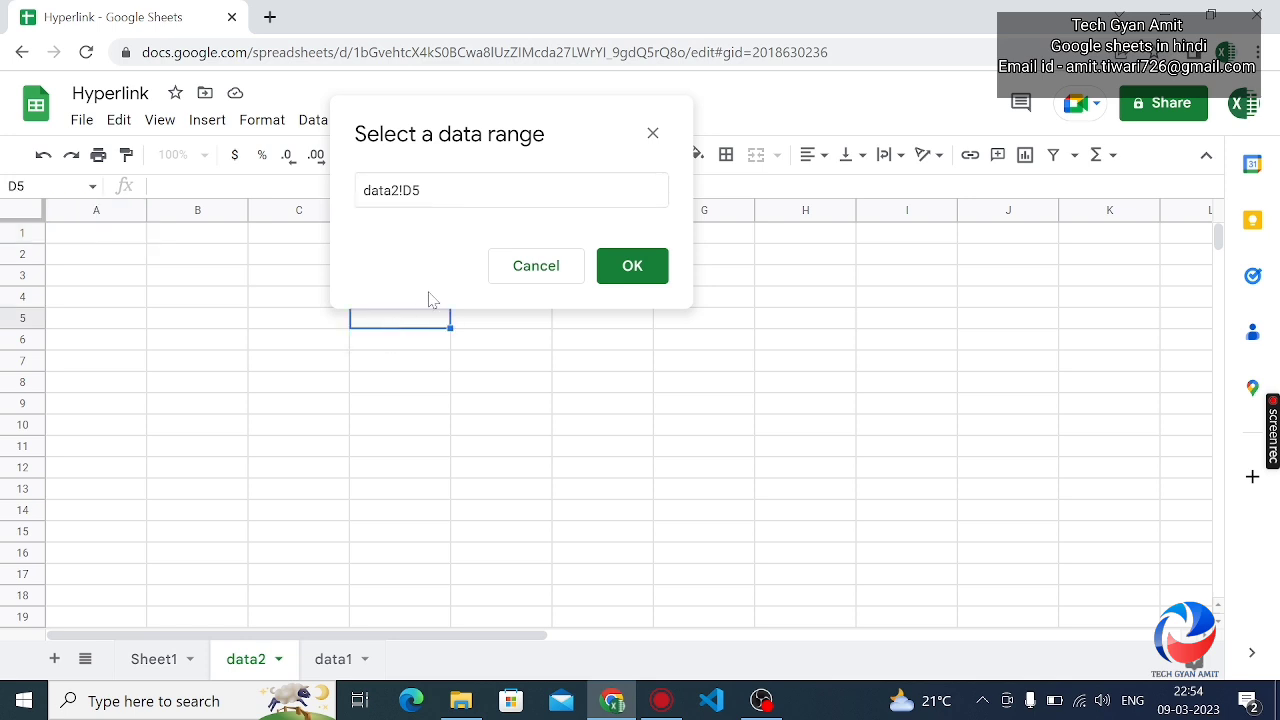
pyautogui.click(660, 277)
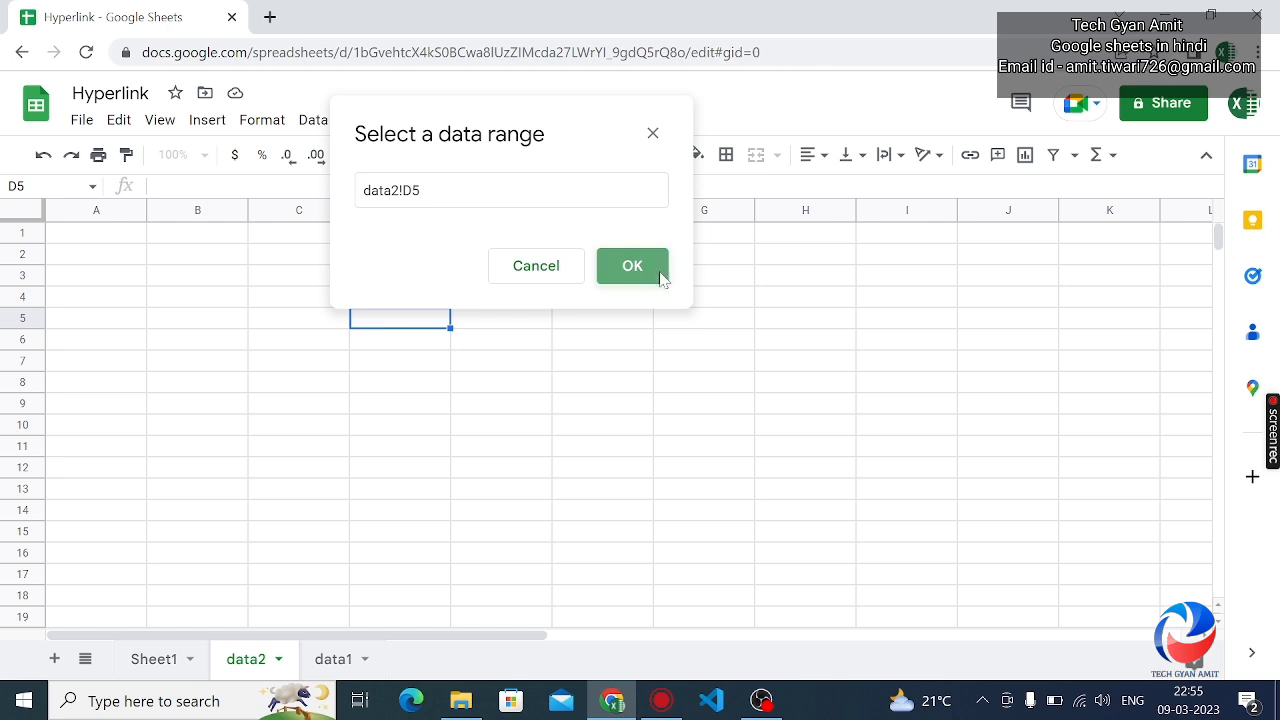
# Step: Follow the new link to data2!D5, then return to Sheet1
pyautogui.click(496, 390)
pyautogui.moveTo(375, 362)
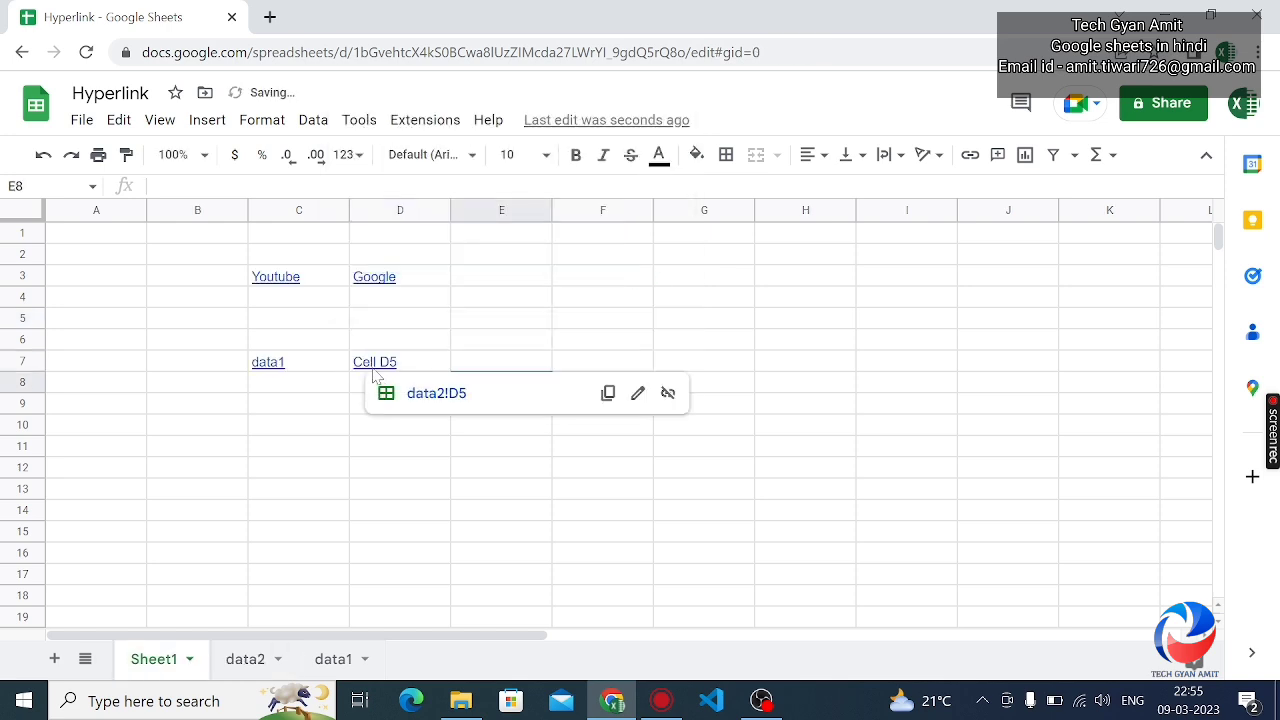
pyautogui.click(418, 394)
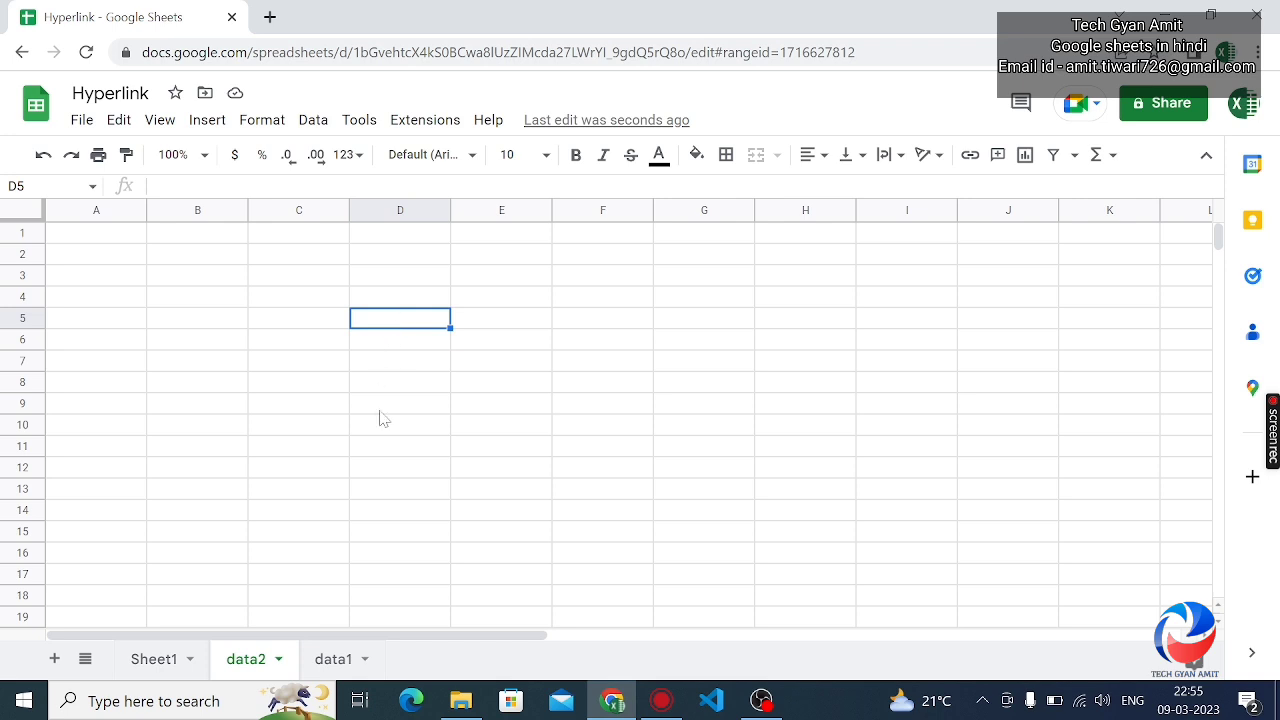
pyautogui.click(158, 660)
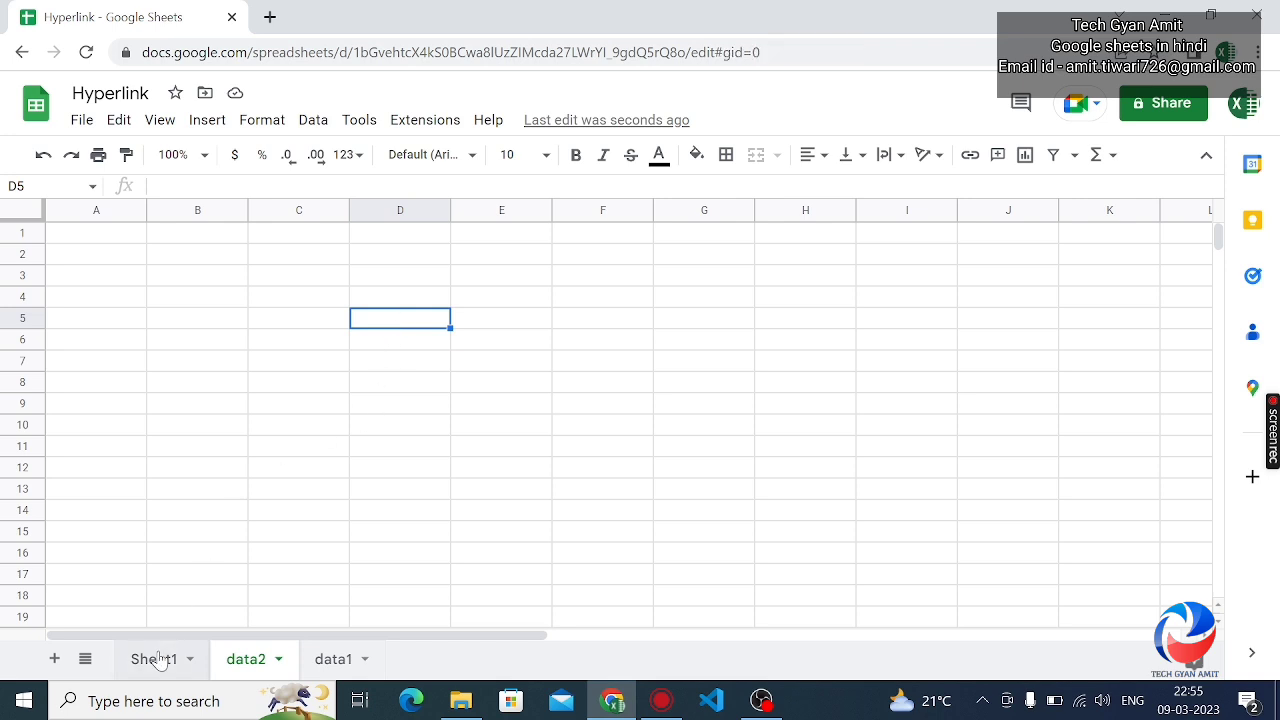
# Step: Type the word 'range' into cell E7
pyautogui.click(493, 364)
pyautogui.write('r')
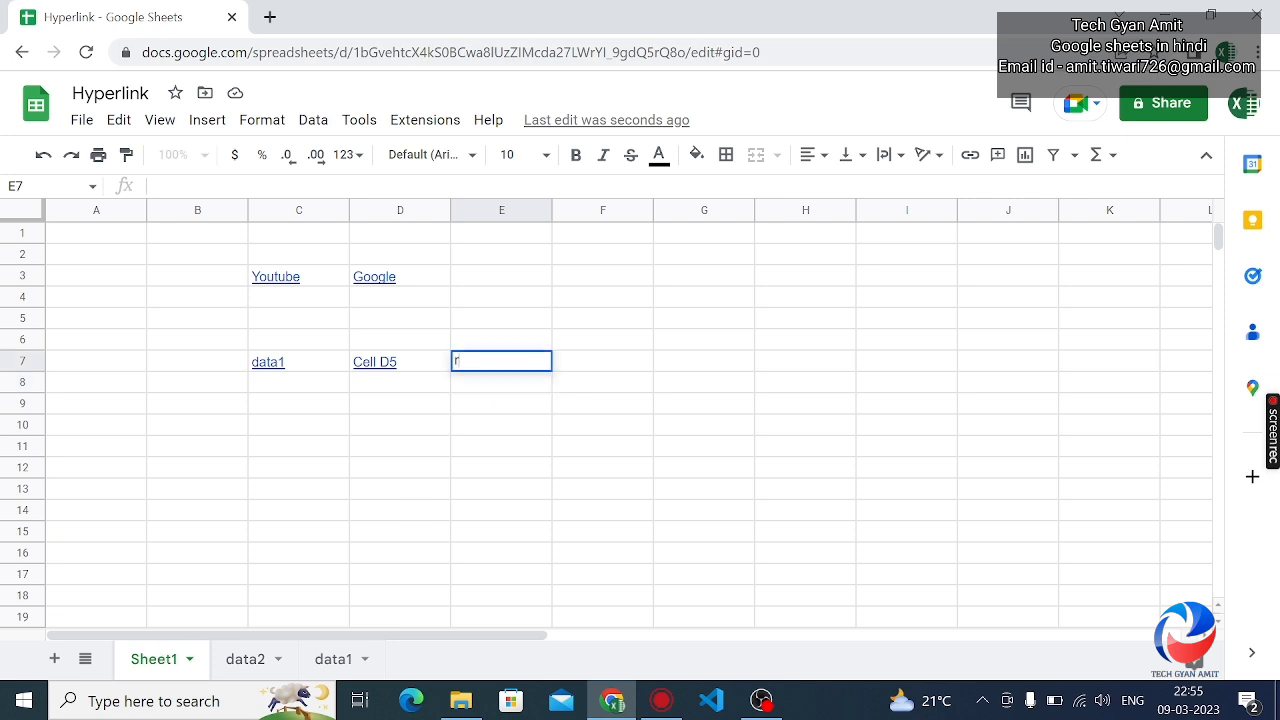
pyautogui.write('ange')
pyautogui.press('Return')
# Step: Link E7 to cells D4:D6 on the data1 sheet
pyautogui.click(493, 364)
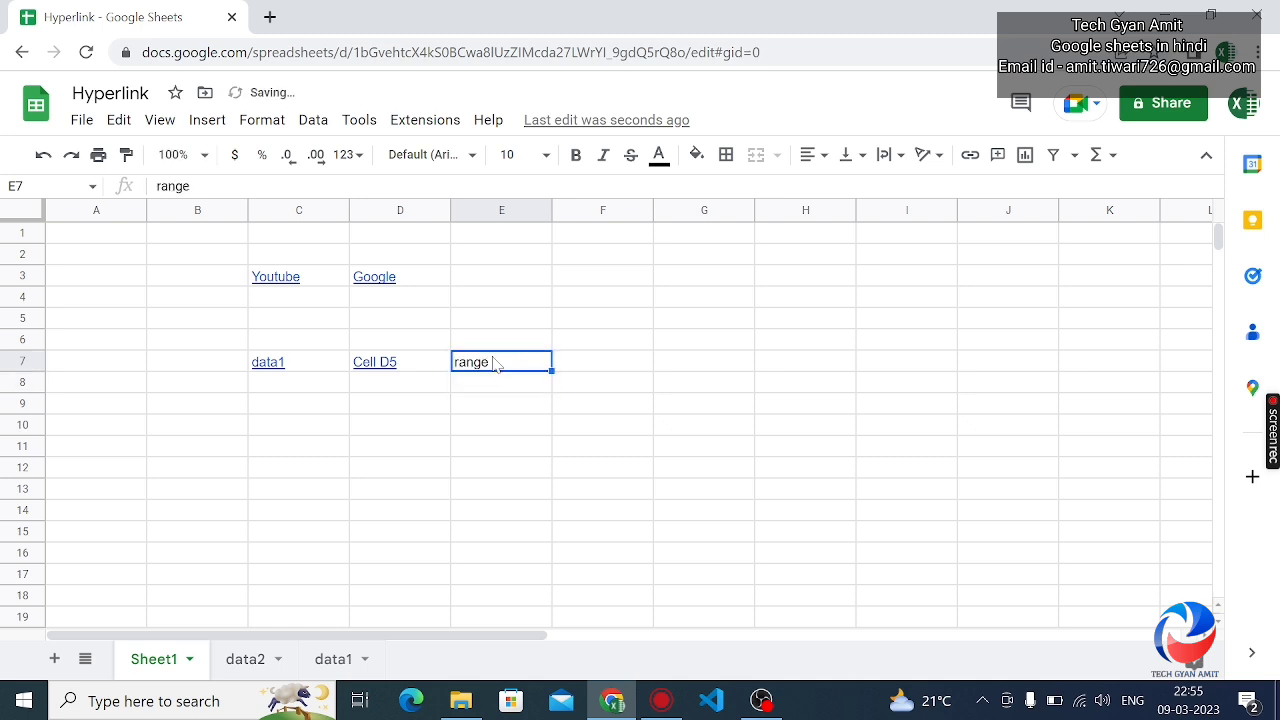
pyautogui.hotkey('ctrl', 'k')
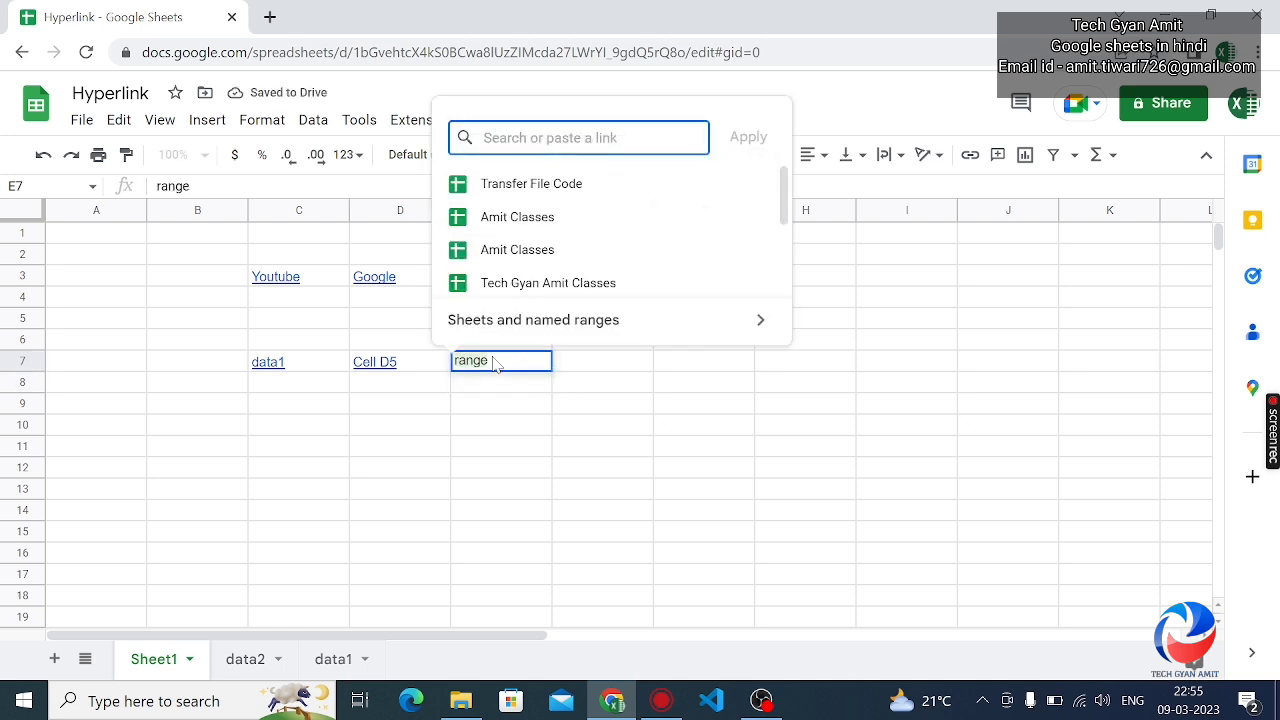
pyautogui.click(524, 321)
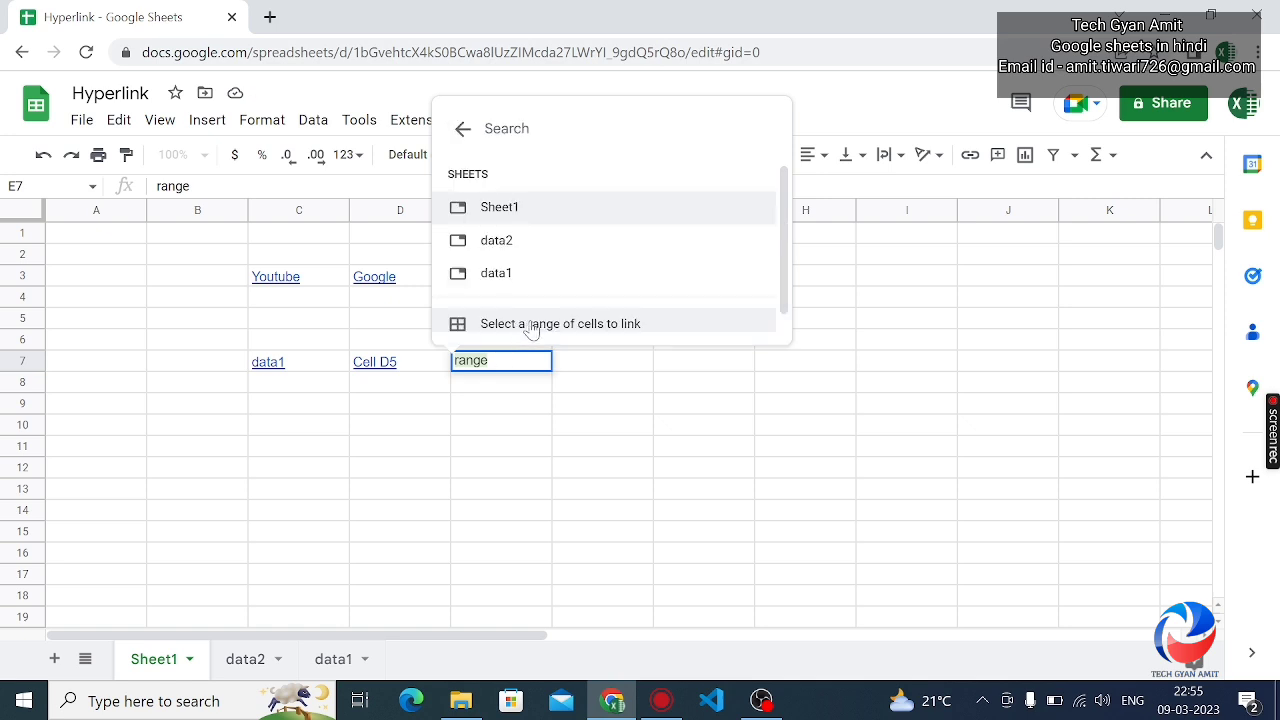
pyautogui.click(532, 323)
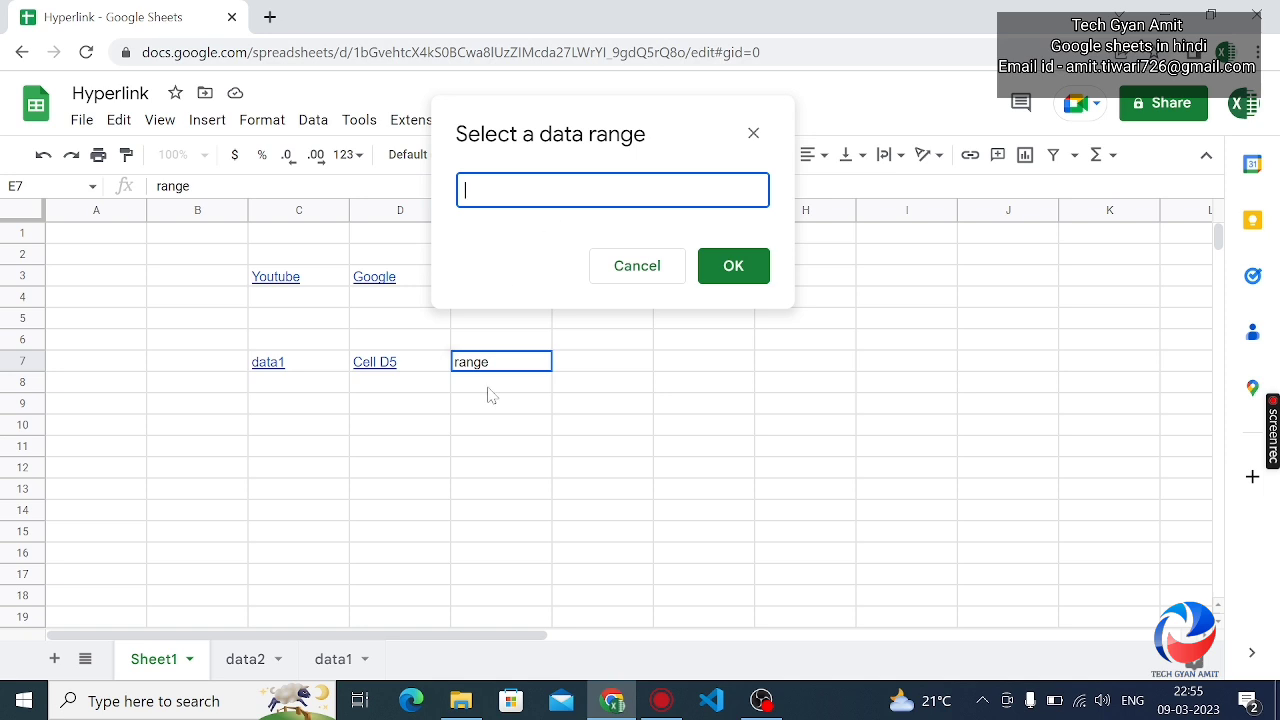
pyautogui.click(340, 660)
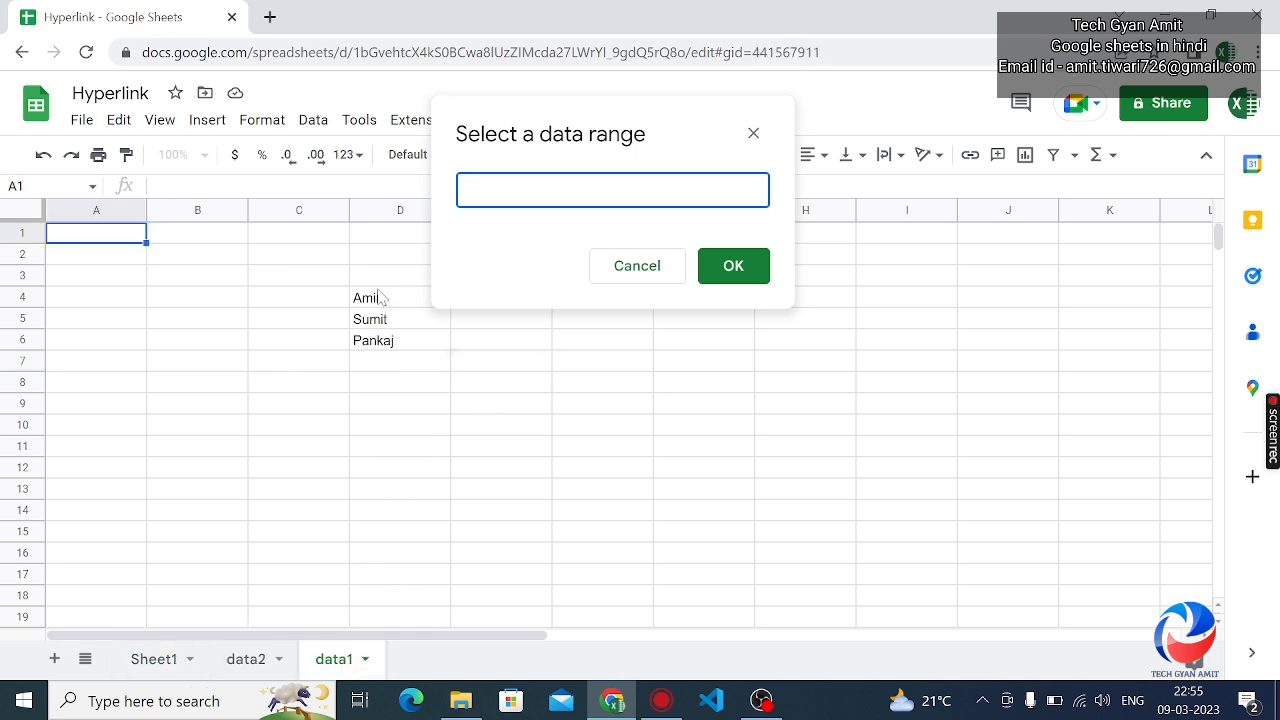
pyautogui.moveTo(380, 297); pyautogui.dragTo(382, 344)
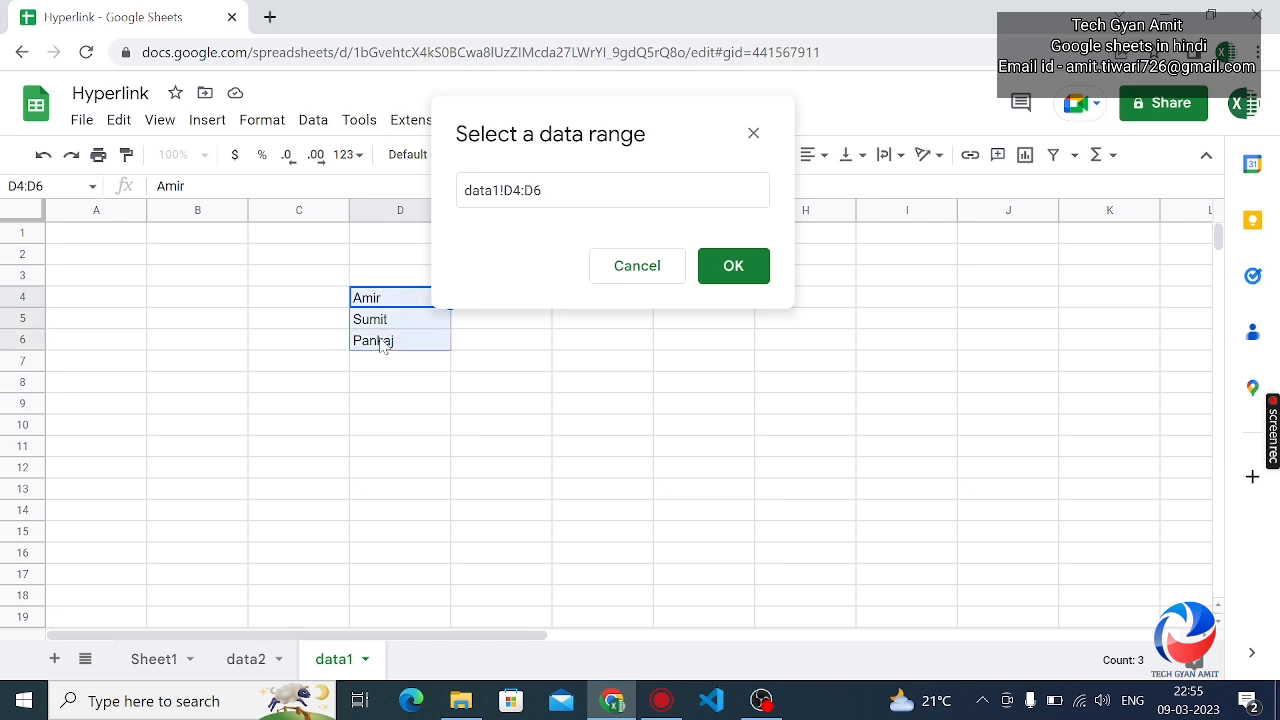
pyautogui.click(734, 268)
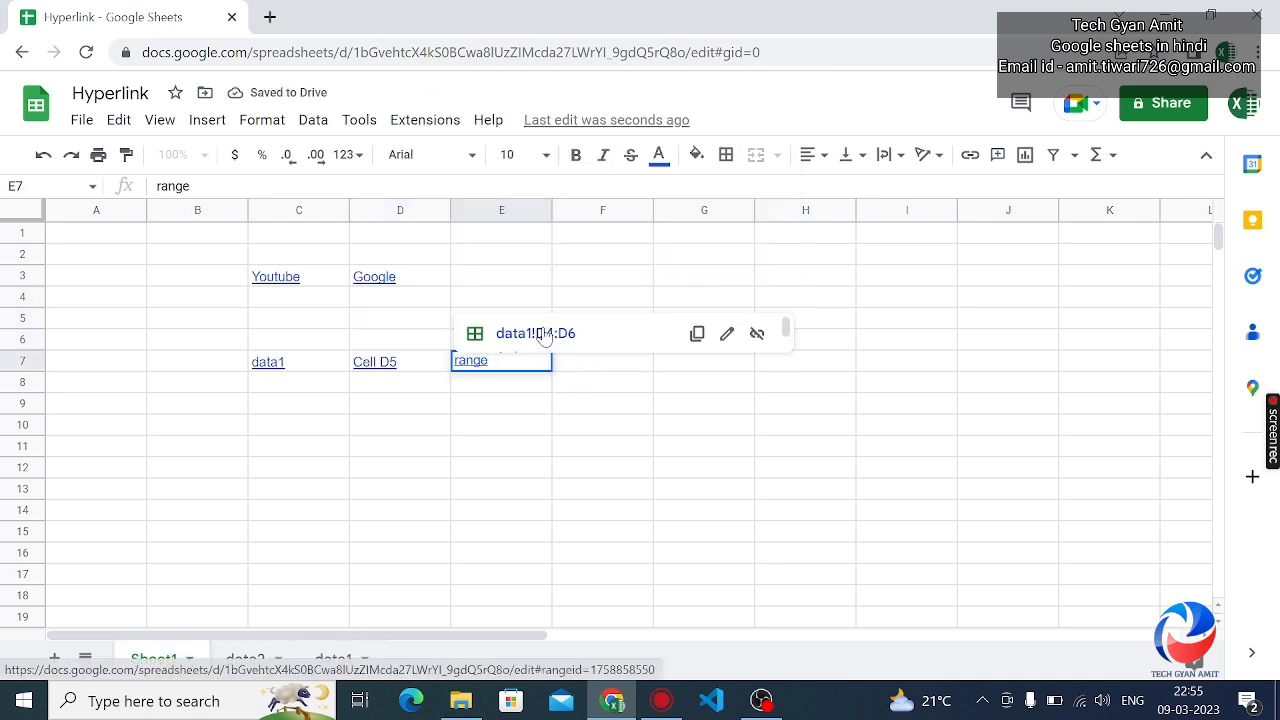
# Step: Test E7's link to data1!D4:D6, return to Sheet1, and bring OBS Studio forward
pyautogui.click(492, 430)
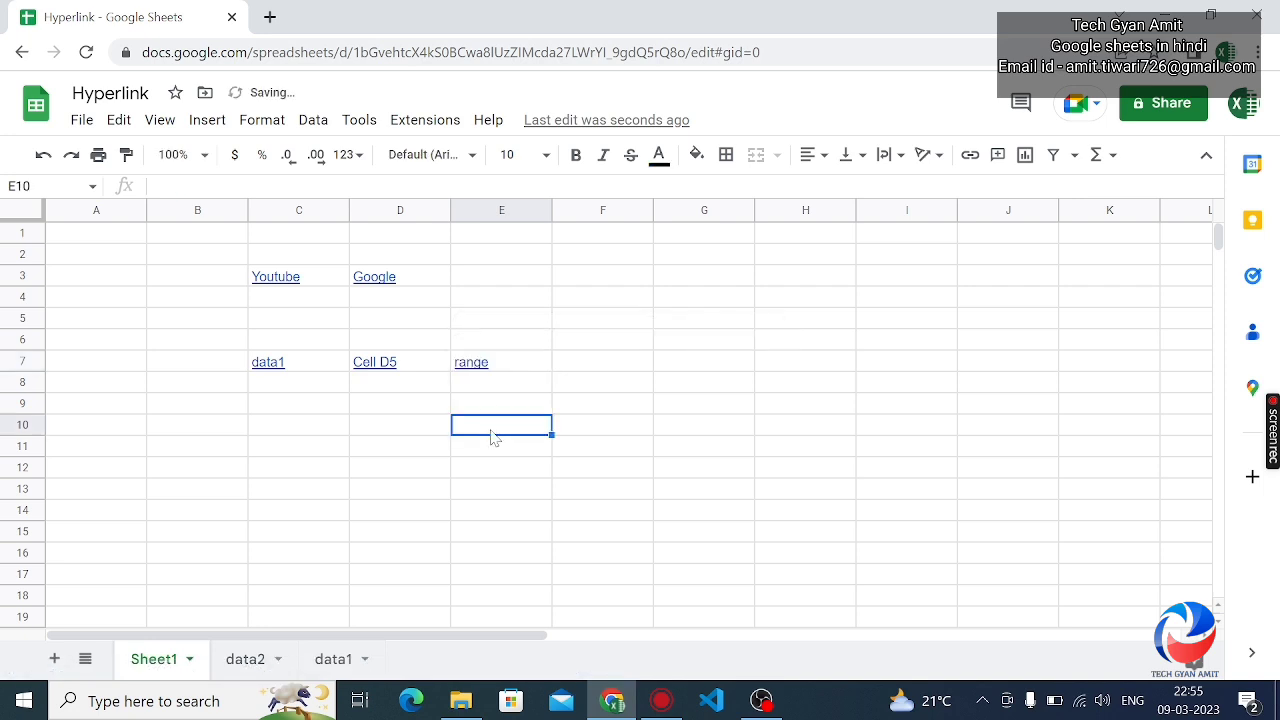
pyautogui.click(469, 368)
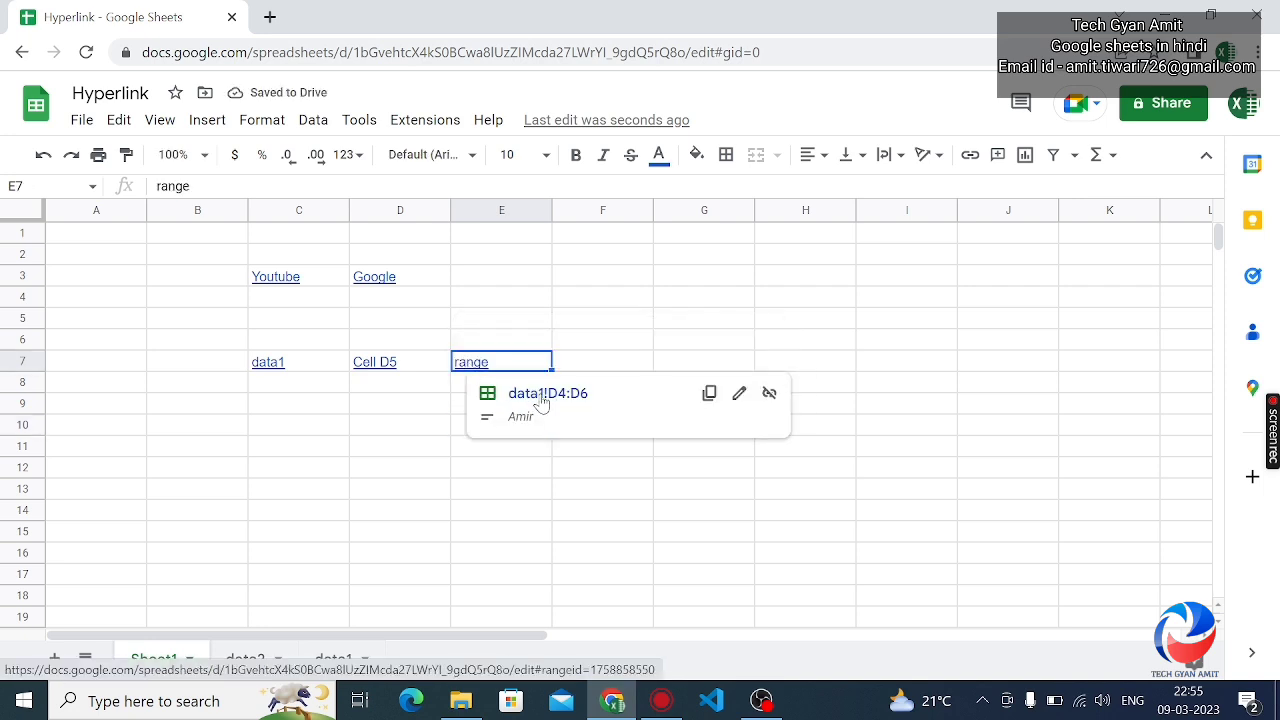
pyautogui.click(556, 395)
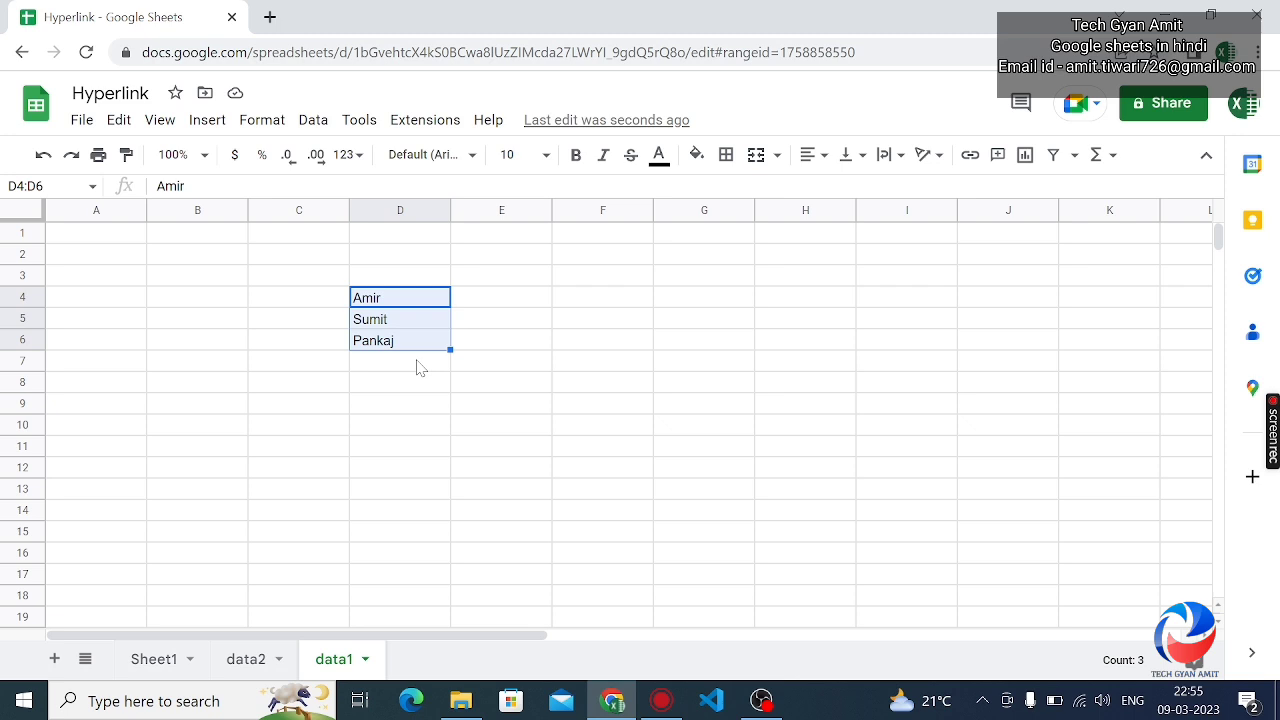
pyautogui.click(152, 661)
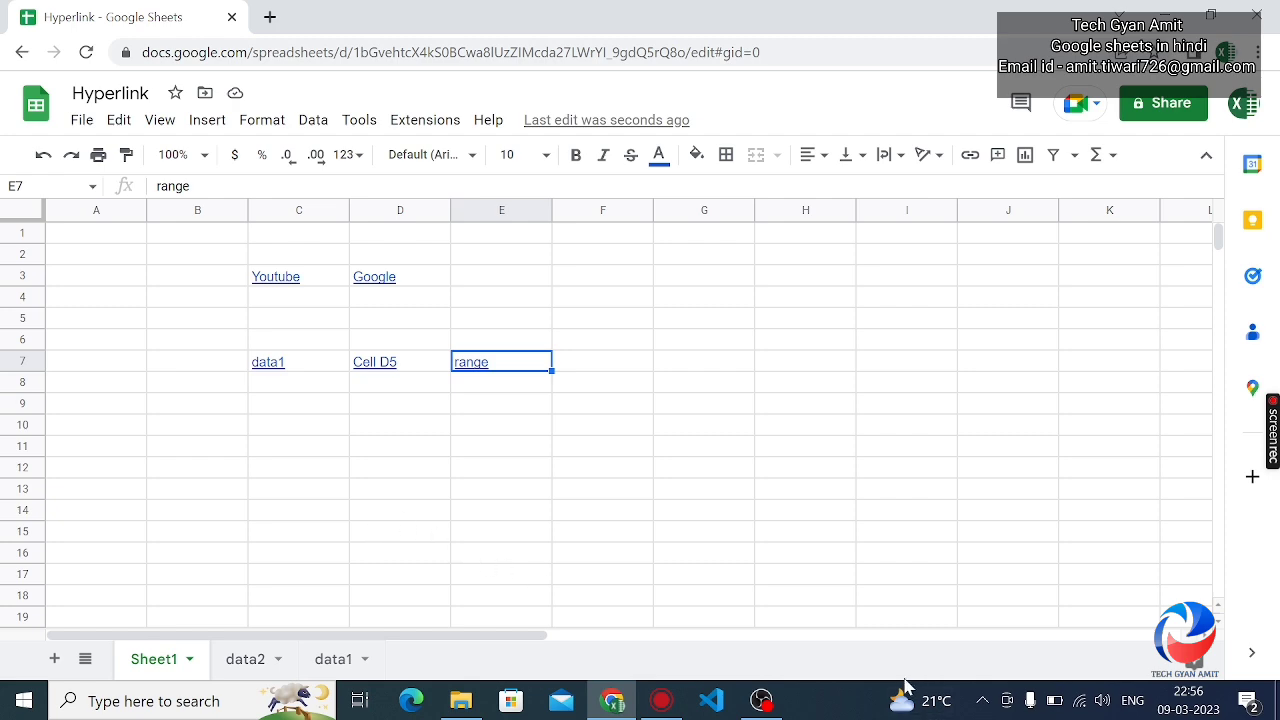
pyautogui.click(762, 700)
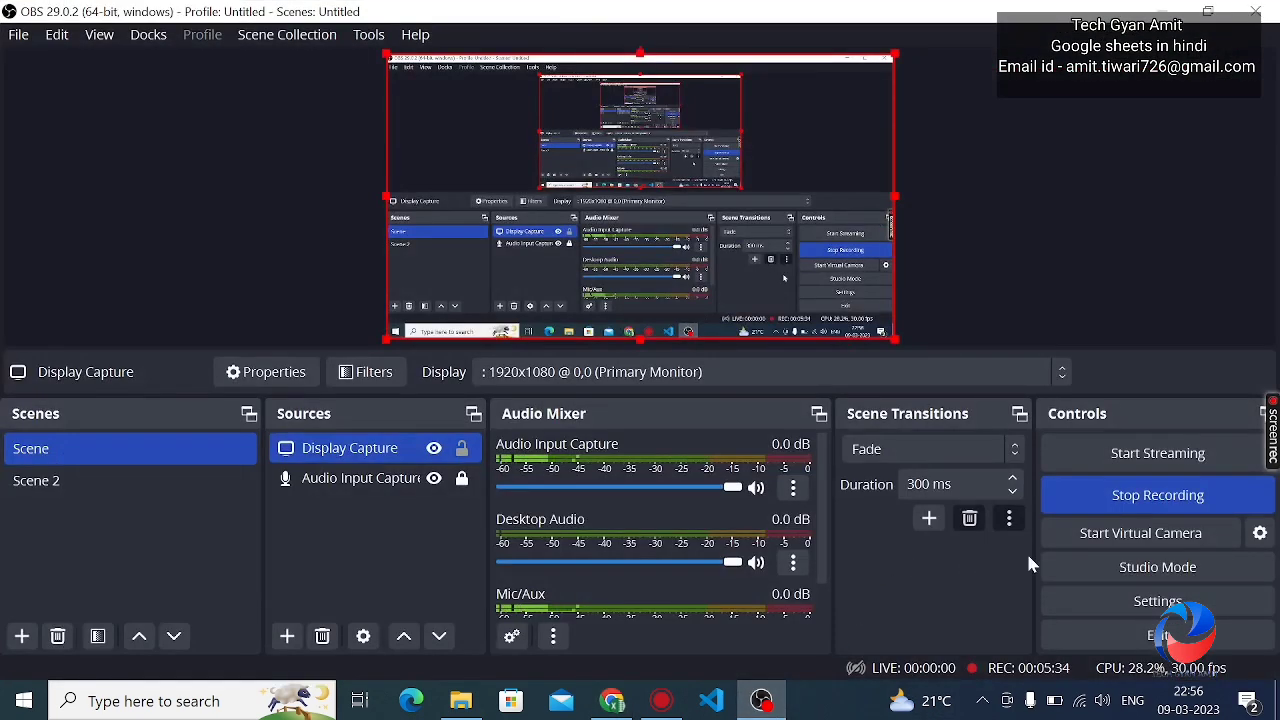